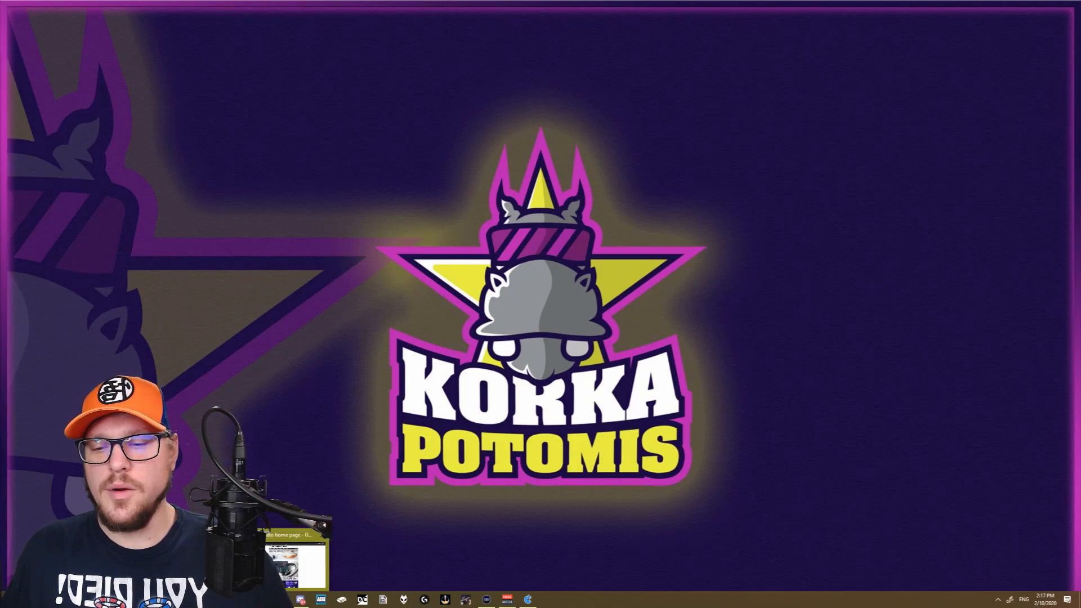
Switch to the browser and review VB-Audio's Virtual Audio Cable and Voicemeeter Potato pages among the audio apps
click(300, 600)
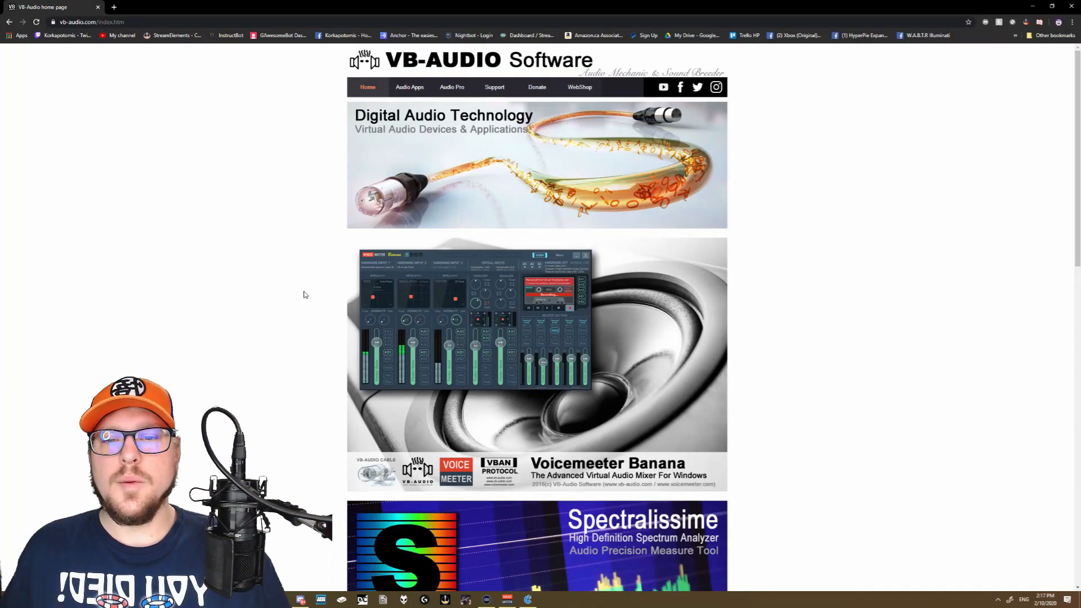
click(409, 88)
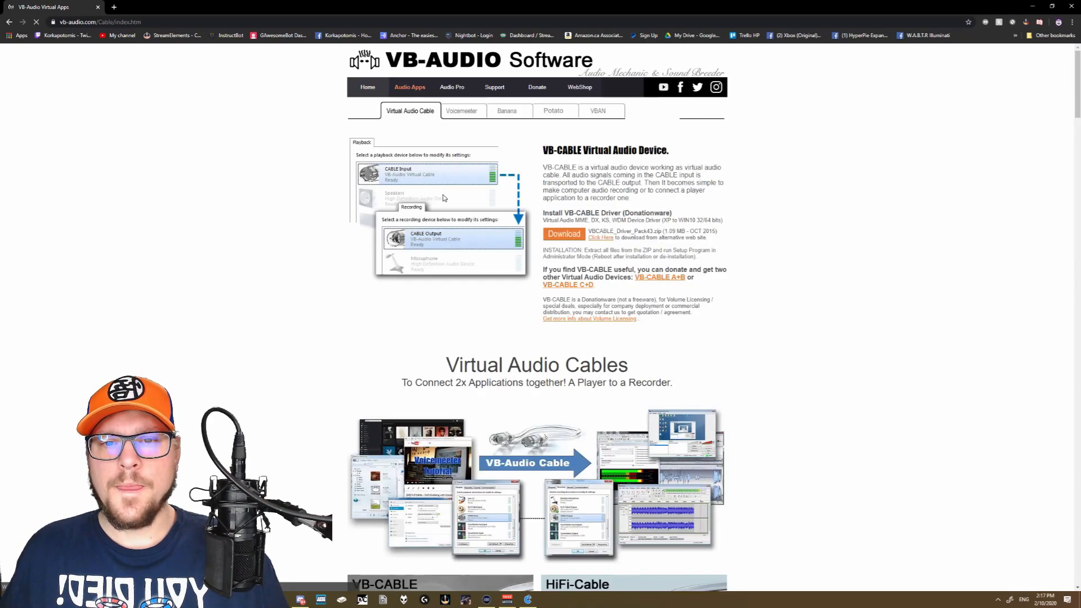
scroll(443, 197, down, 3)
scroll(443, 197, down, 18)
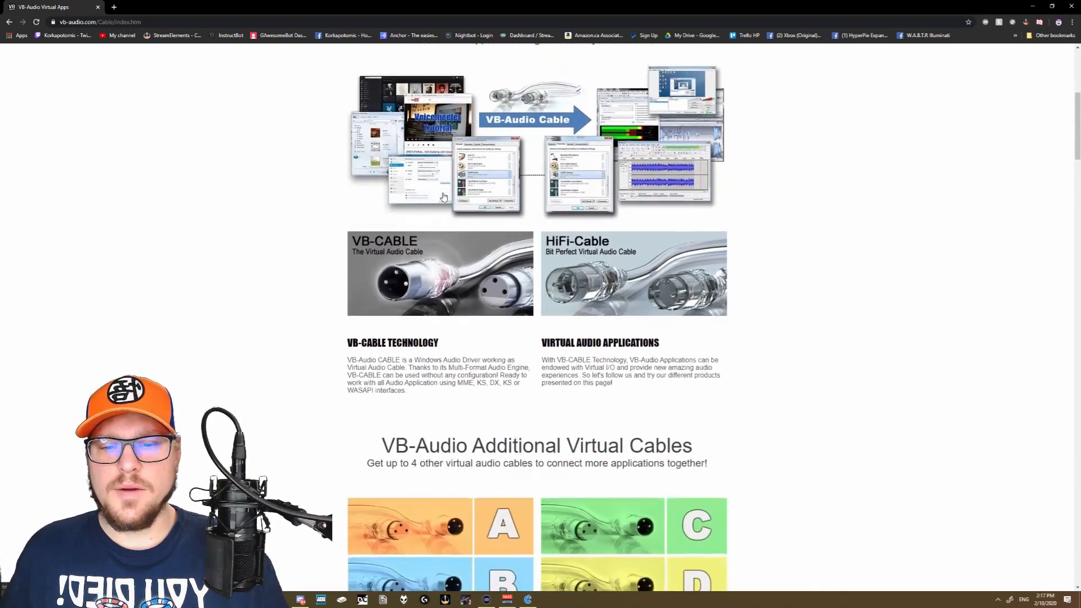
scroll(443, 191, down, 3)
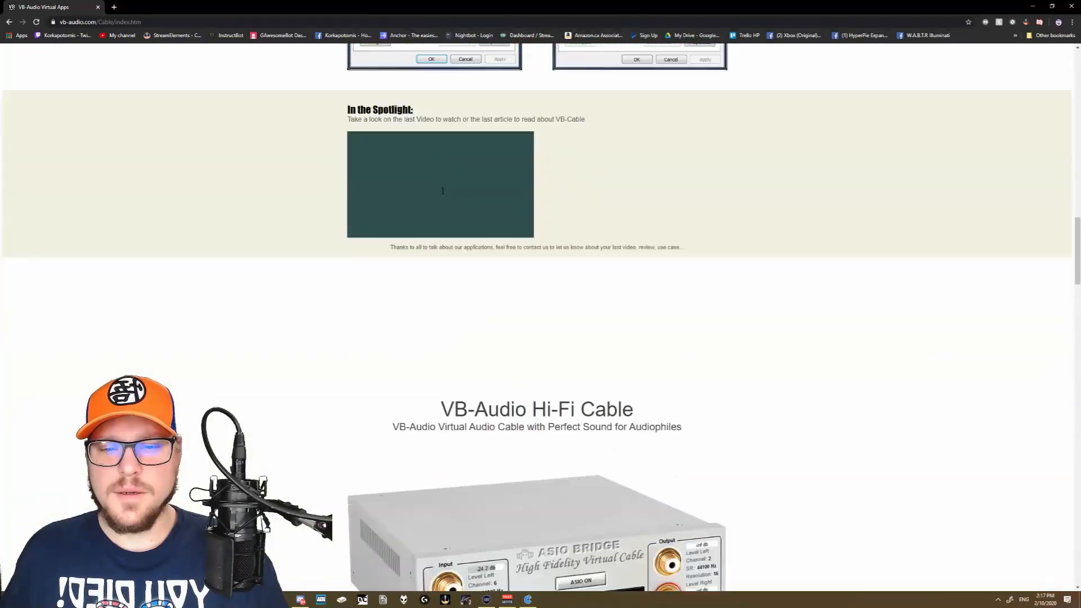
scroll(443, 191, up, 2)
scroll(442, 190, down, 13)
scroll(441, 188, down, 12)
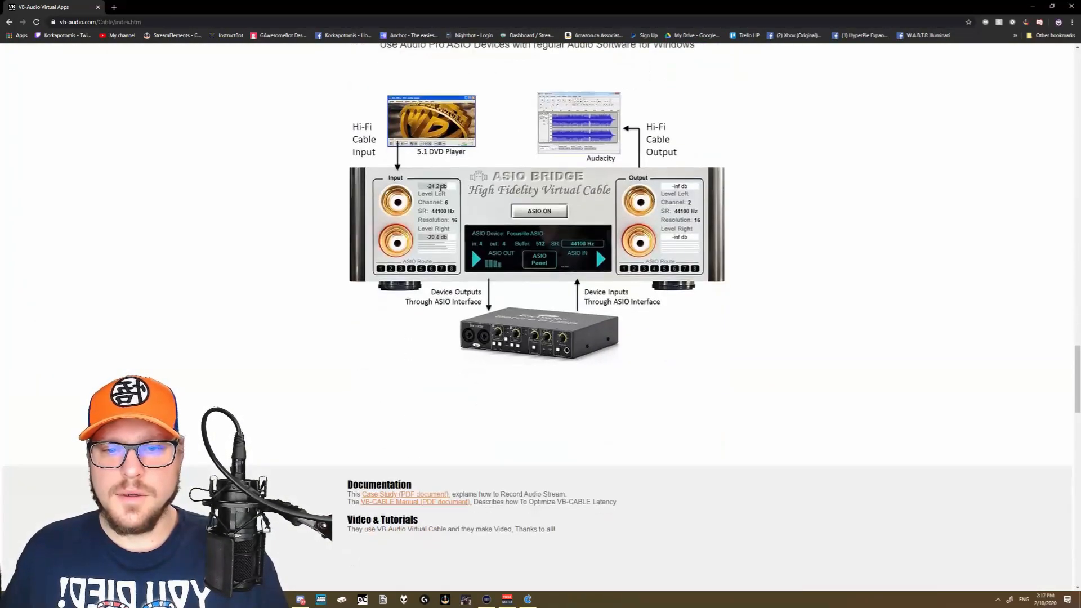
scroll(439, 180, up, 18)
scroll(439, 177, up, 20)
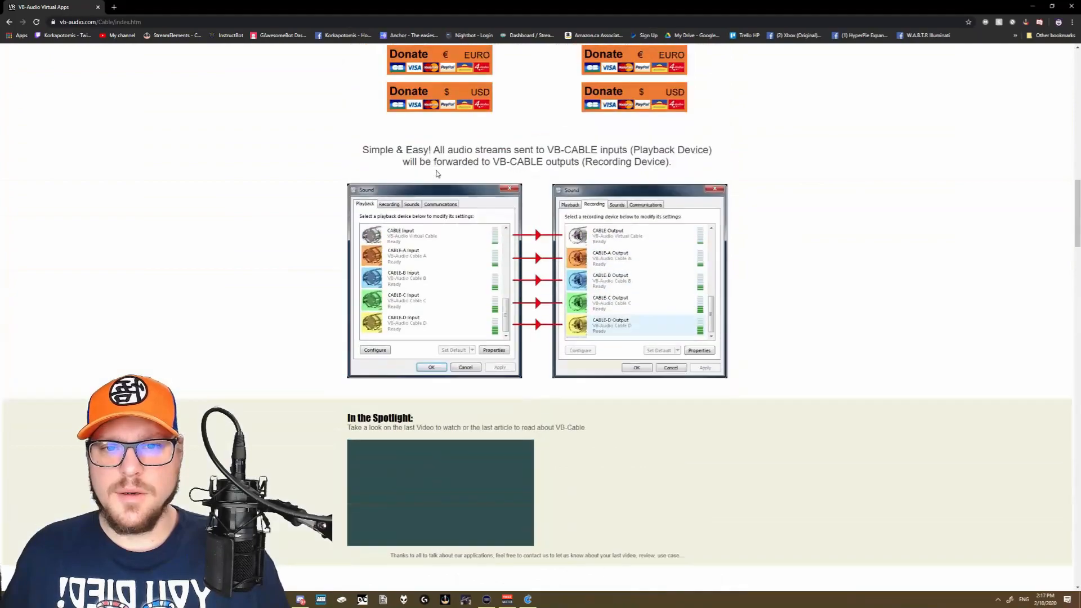
scroll(438, 173, up, 10)
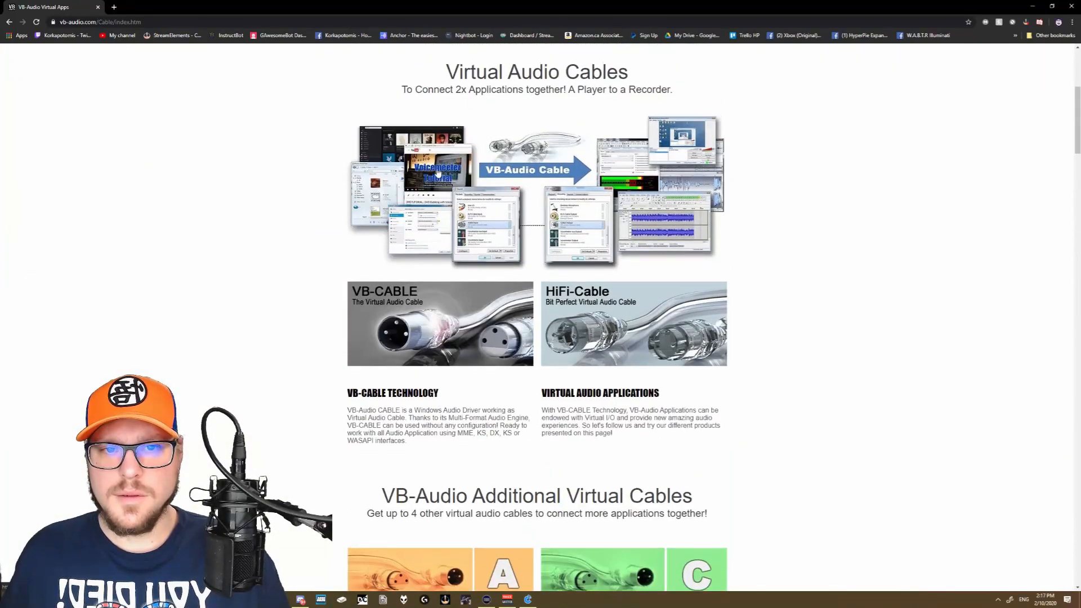
click(561, 116)
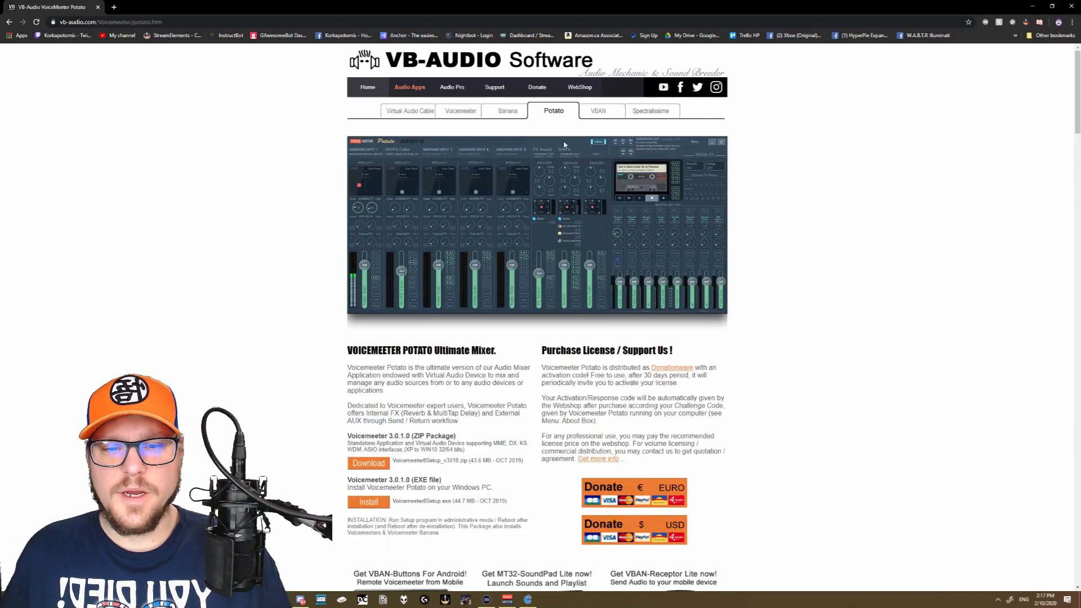
scroll(563, 169, down, 5)
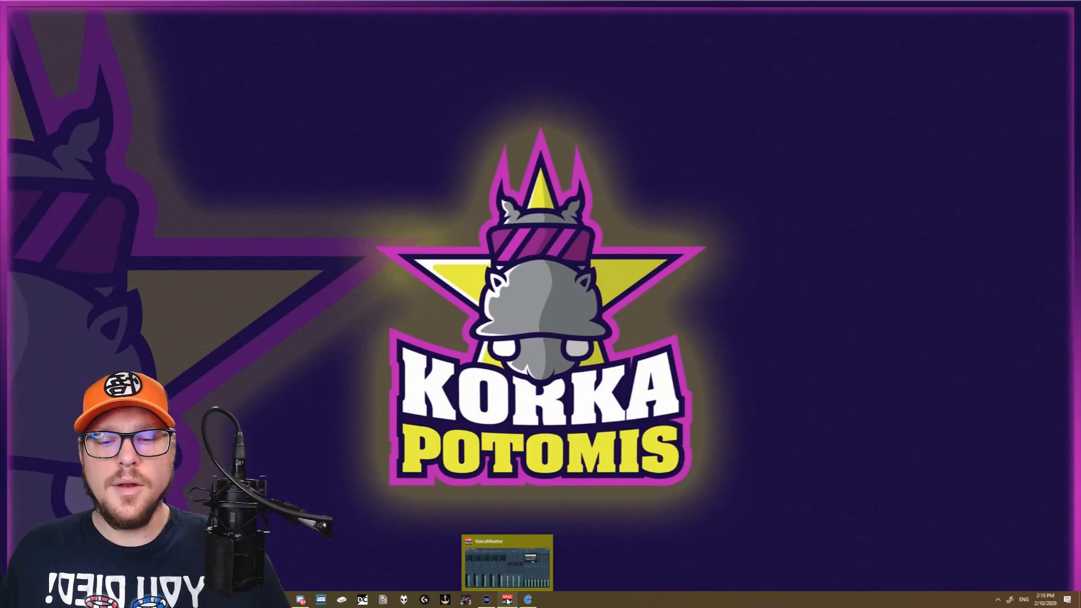
Switch to Voicemeeter Potato and name the first virtual input (Voicemeeter VAIO) B1
click(508, 601)
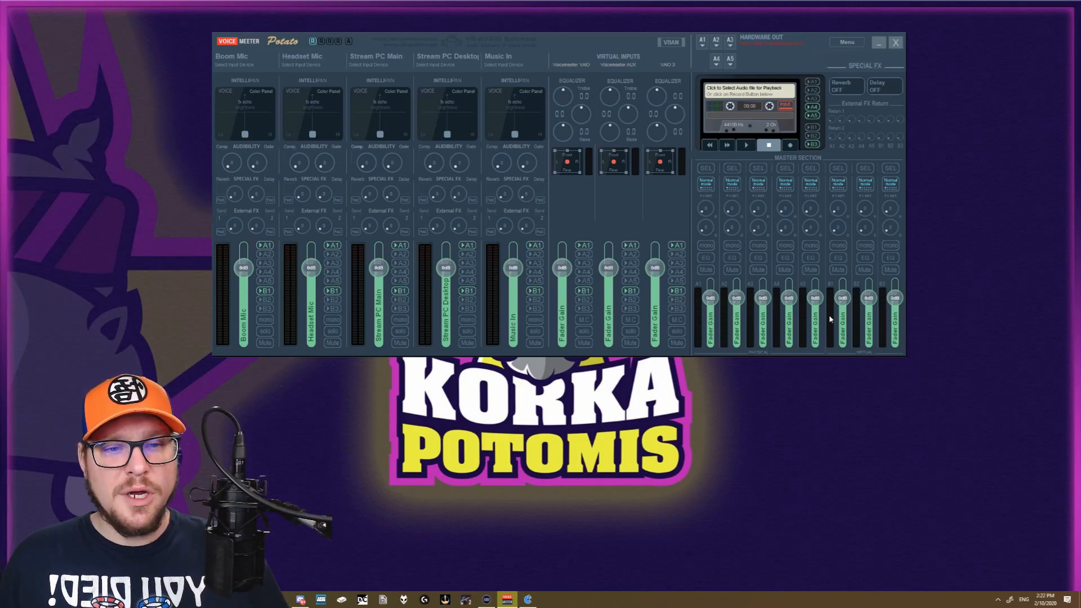
click(574, 61)
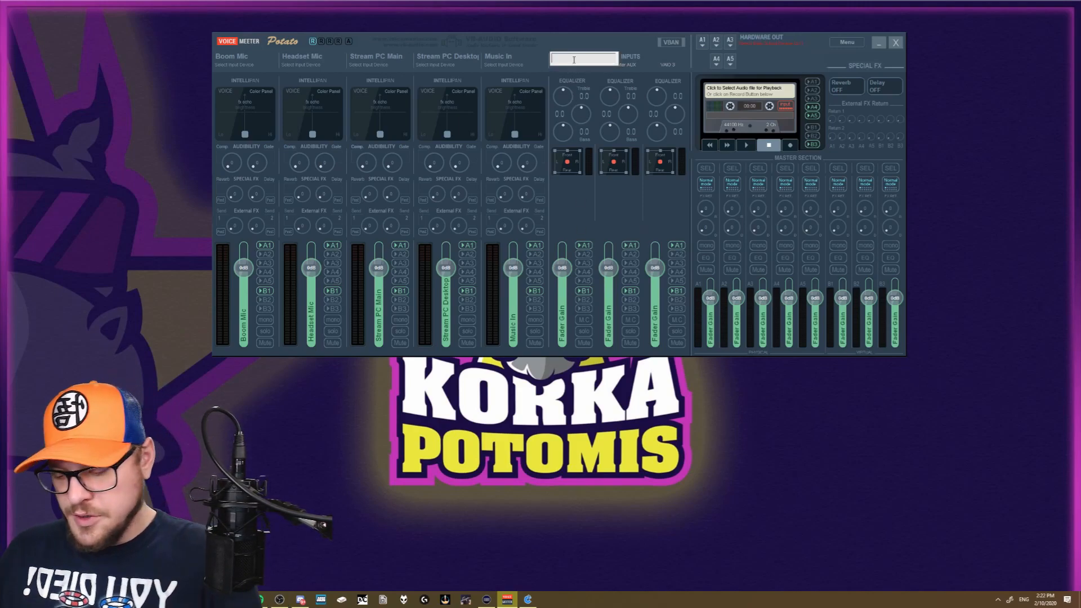
text(B12)
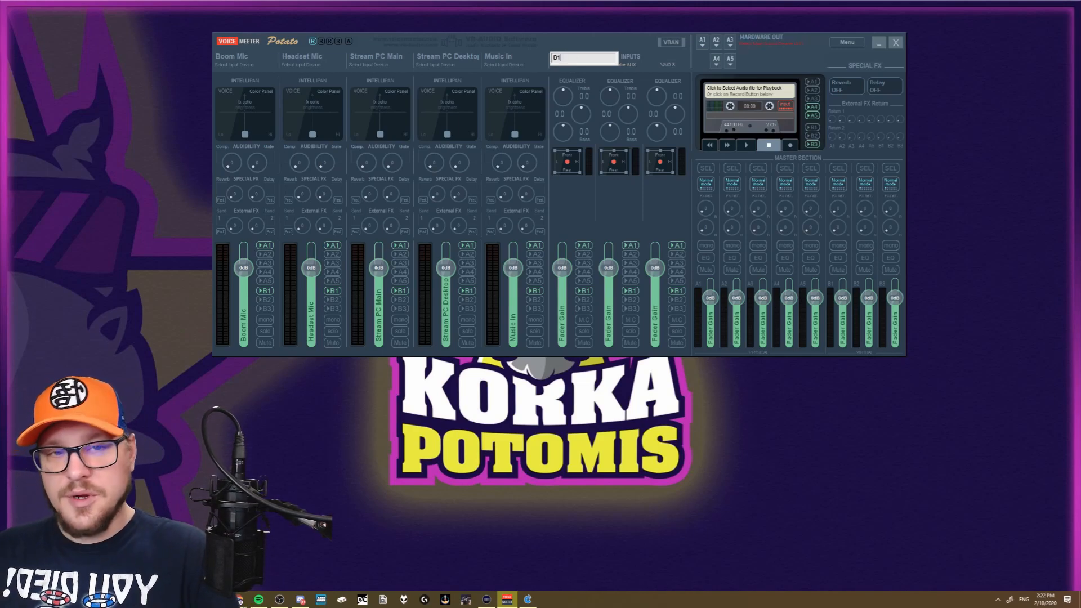
key(BackSpace)
key(Return)
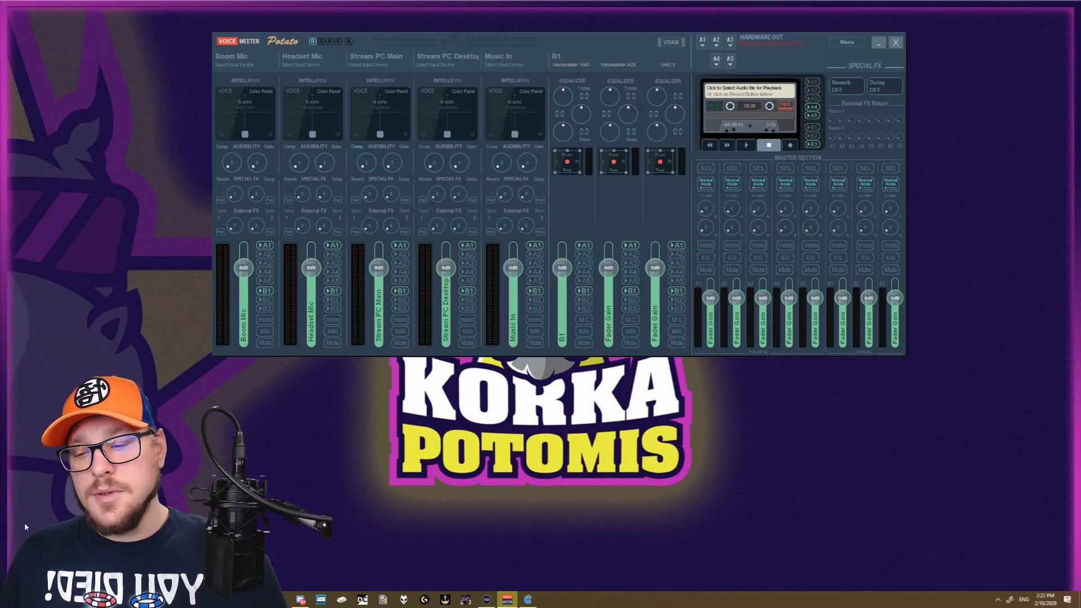
Open the Windows system settings, bring the window over the mixer, and show the Sound settings
click(8, 600)
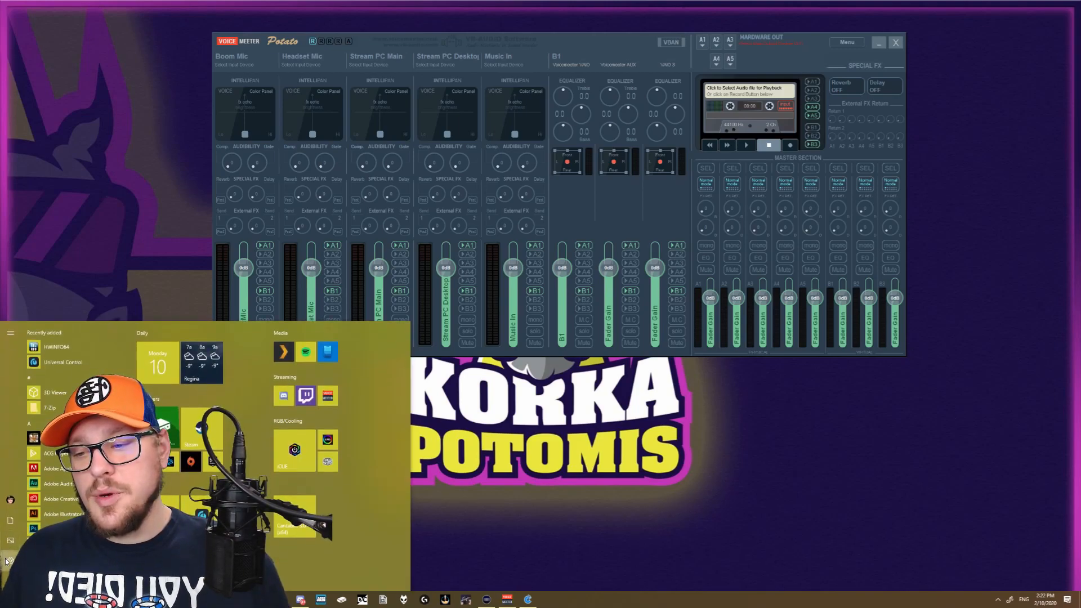
click(7, 561)
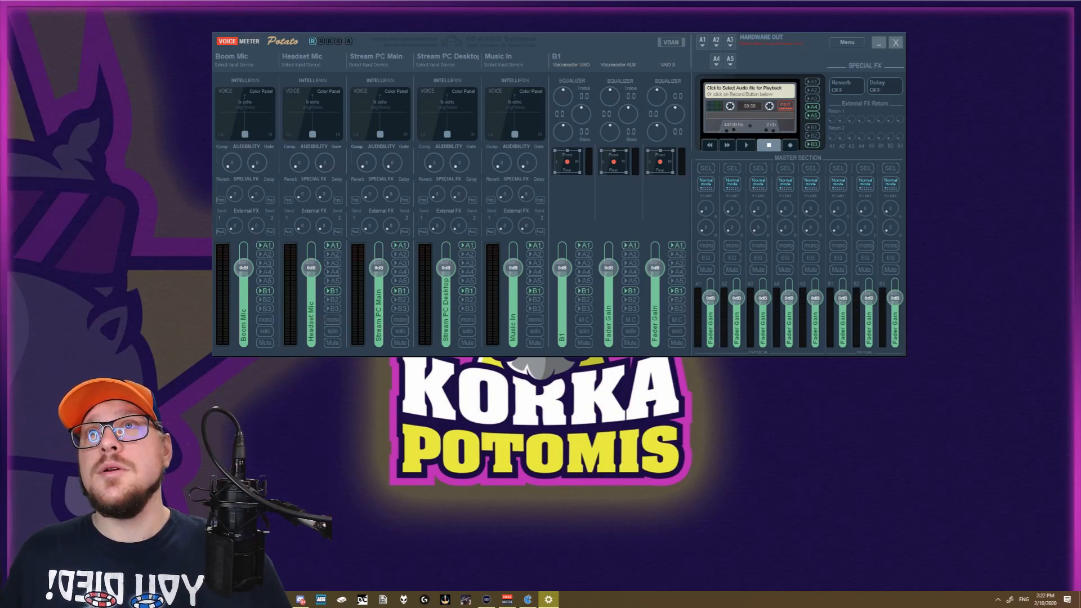
drag(445, 43, 486, 142)
click(435, 232)
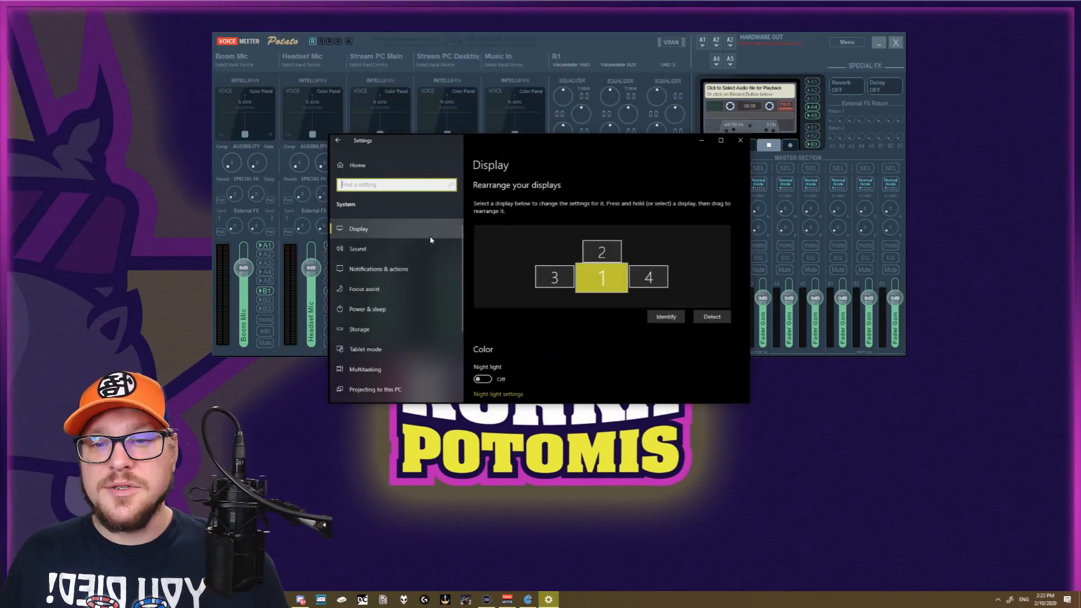
click(355, 249)
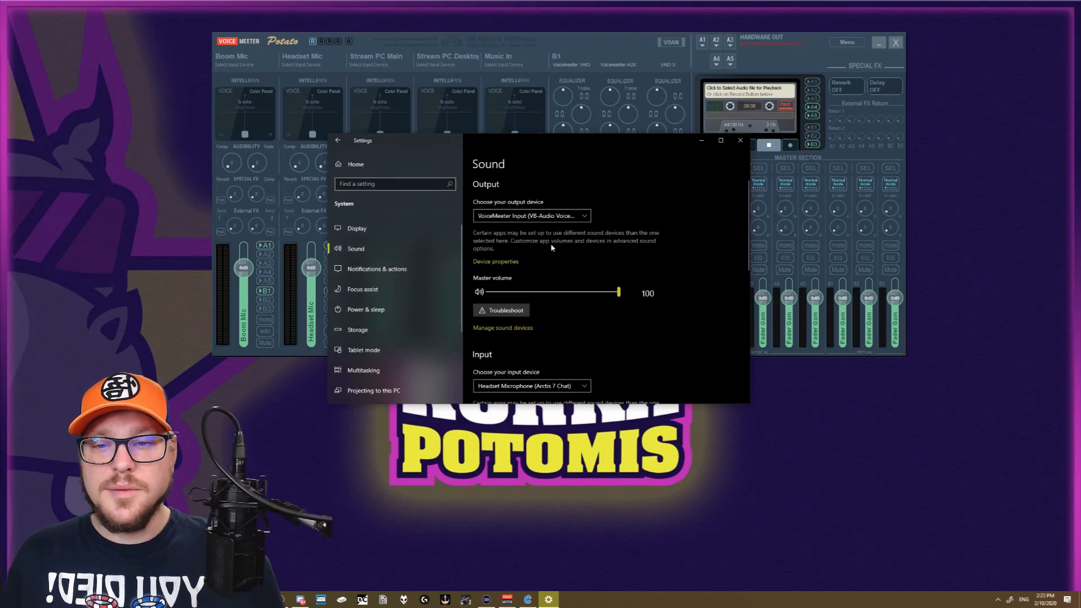
Open the classic Sound Control Panel from the related settings of the Sound page
scroll(549, 242, down, 5)
scroll(549, 242, down, 1)
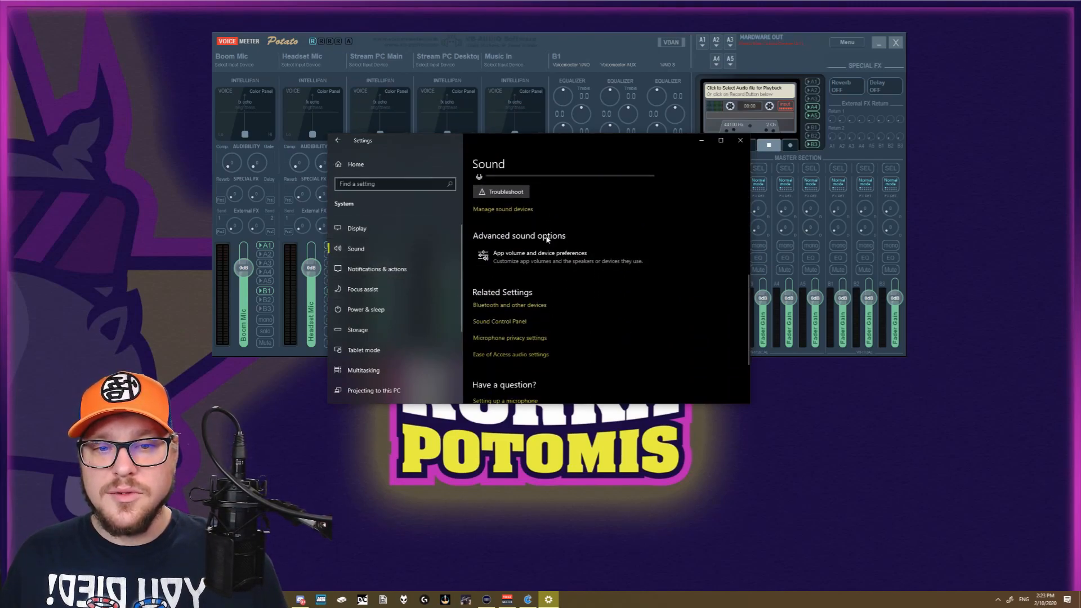
scroll(545, 235, down, 2)
scroll(542, 231, up, 2)
scroll(543, 231, down, 2)
scroll(541, 232, down, 1)
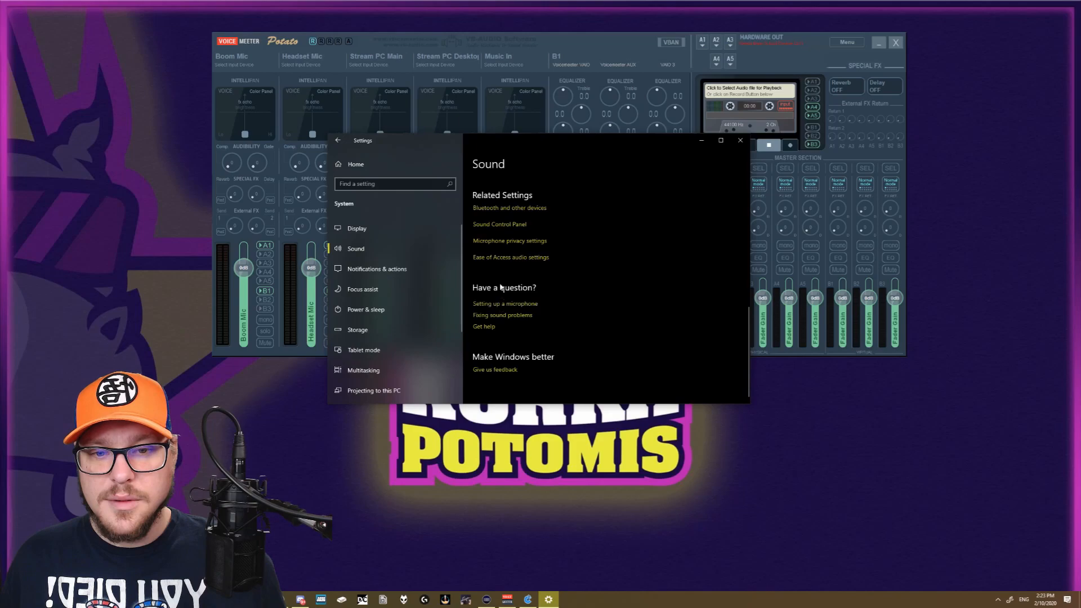
click(501, 225)
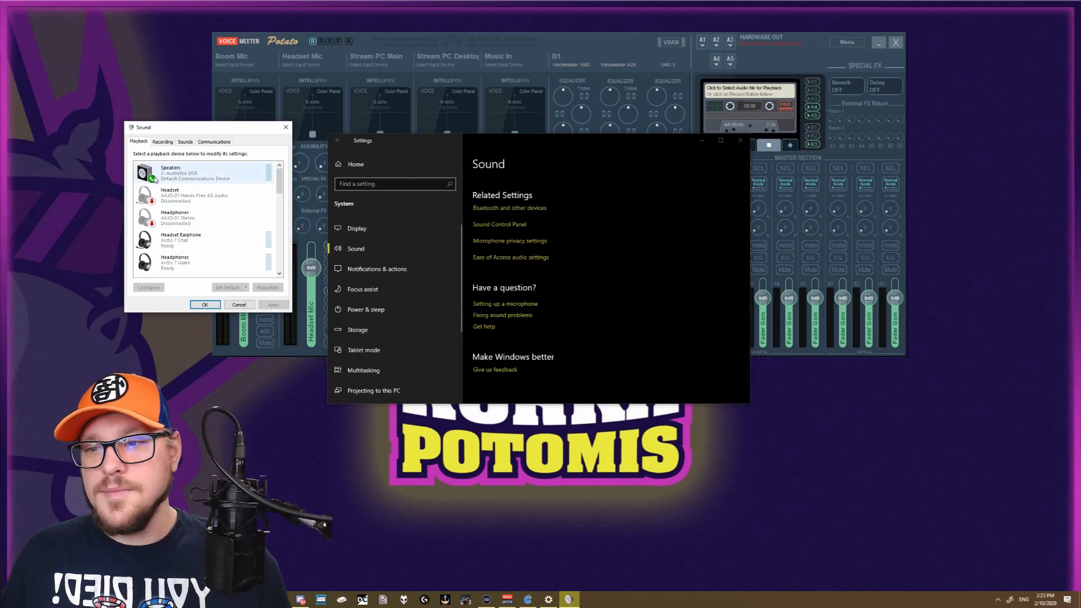
Set VoiceMeeter Input (VB-Audio VoiceMeeter VAIO) as the default playback device and accept the Sound dialog
drag(280, 182, 283, 260)
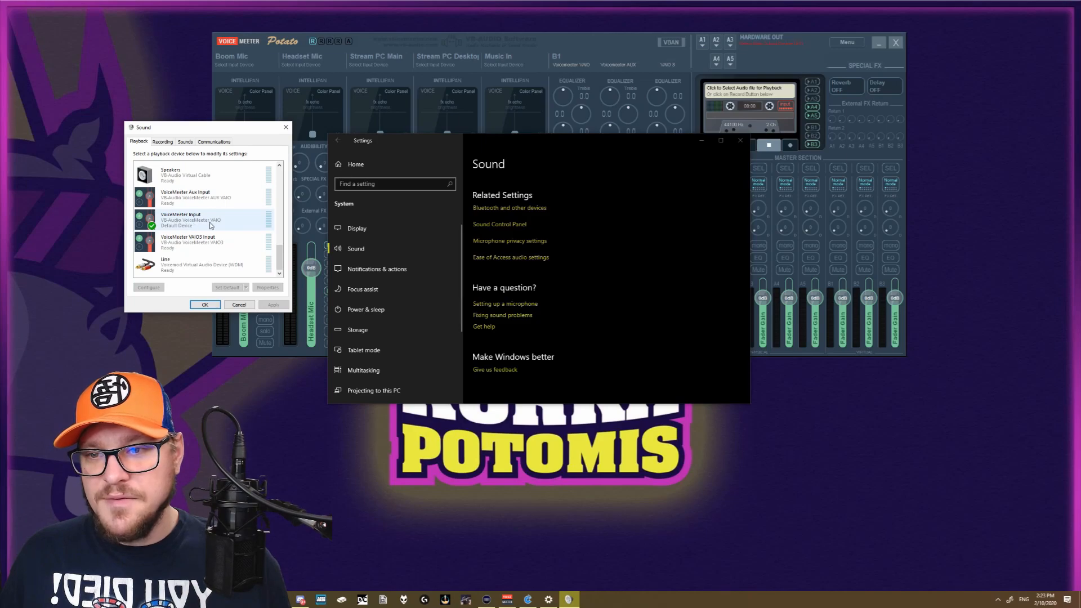
click(225, 222)
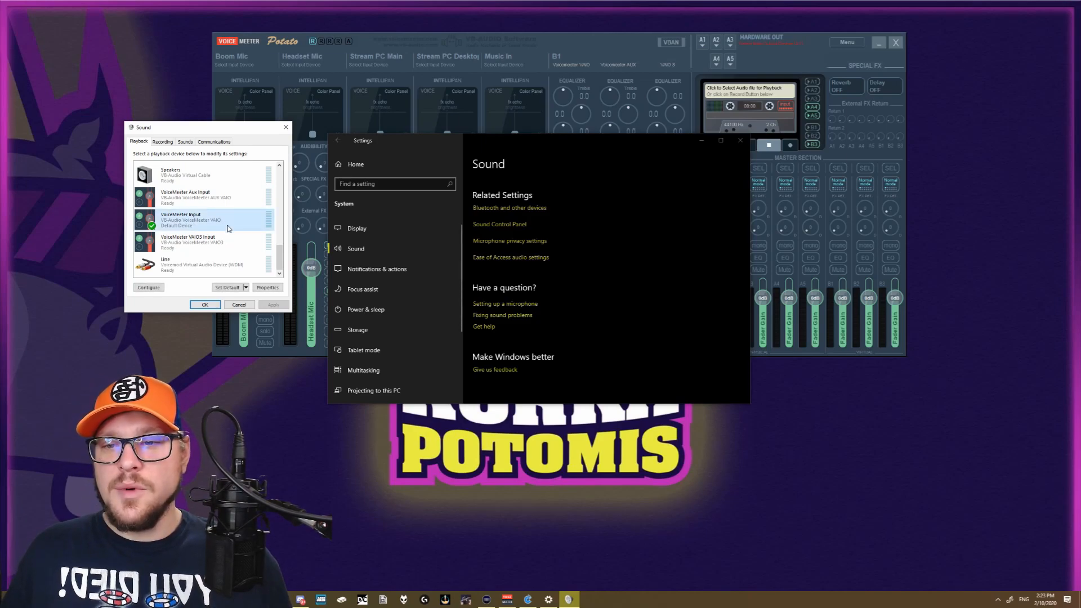
click(229, 289)
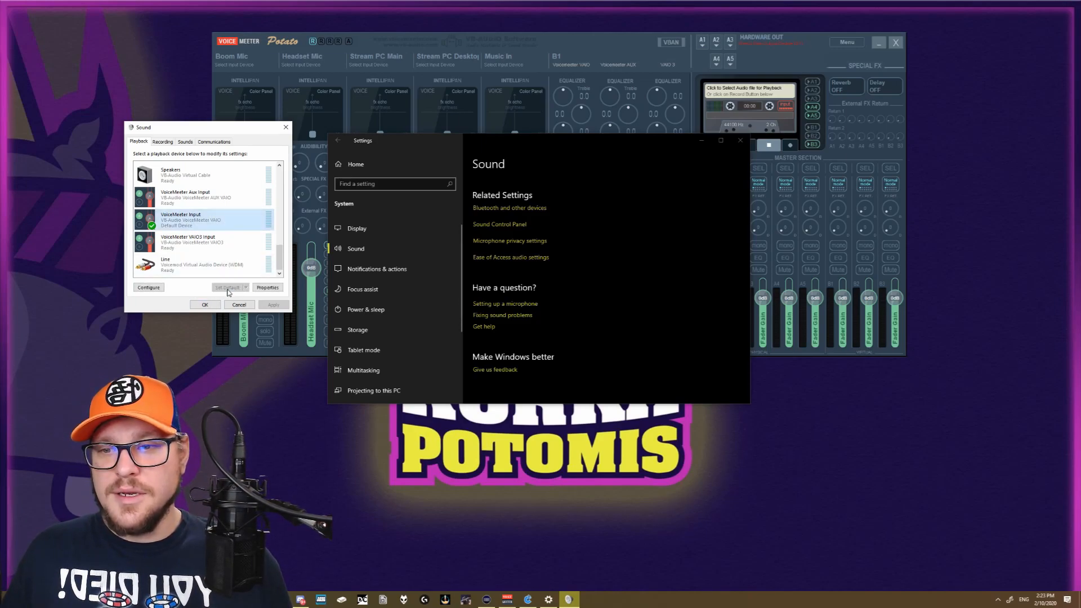
click(205, 305)
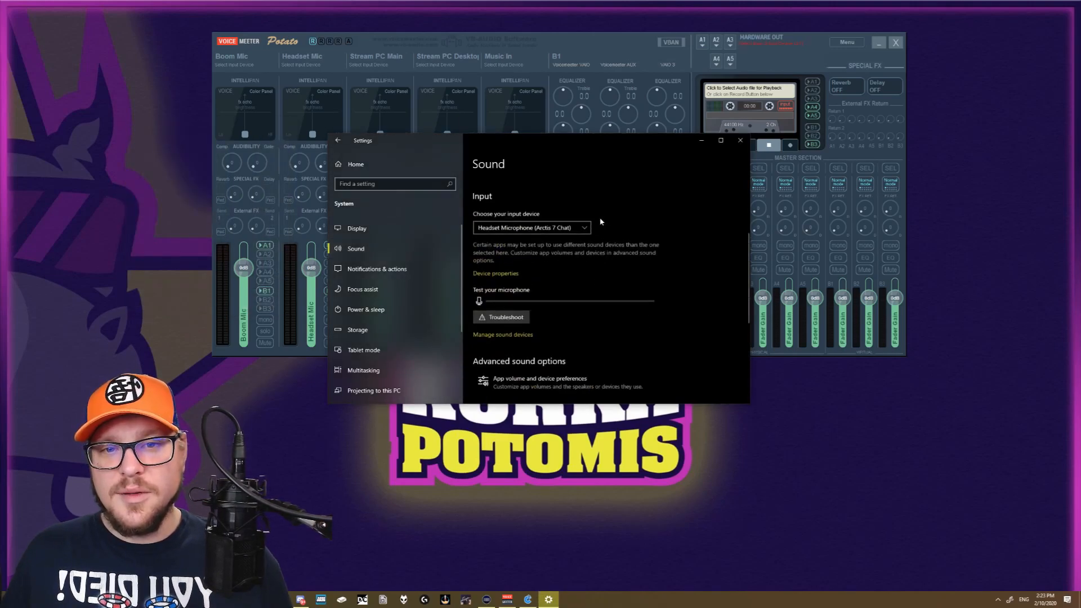
Check the chosen output device in the Windows Sound settings and close the Settings window
click(540, 217)
click(540, 213)
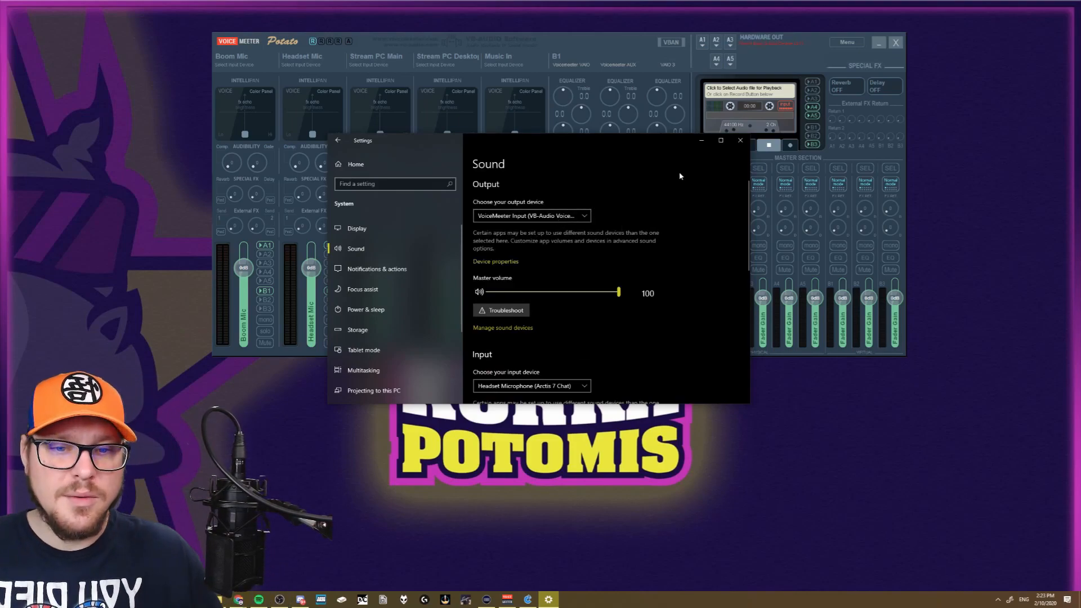
click(747, 144)
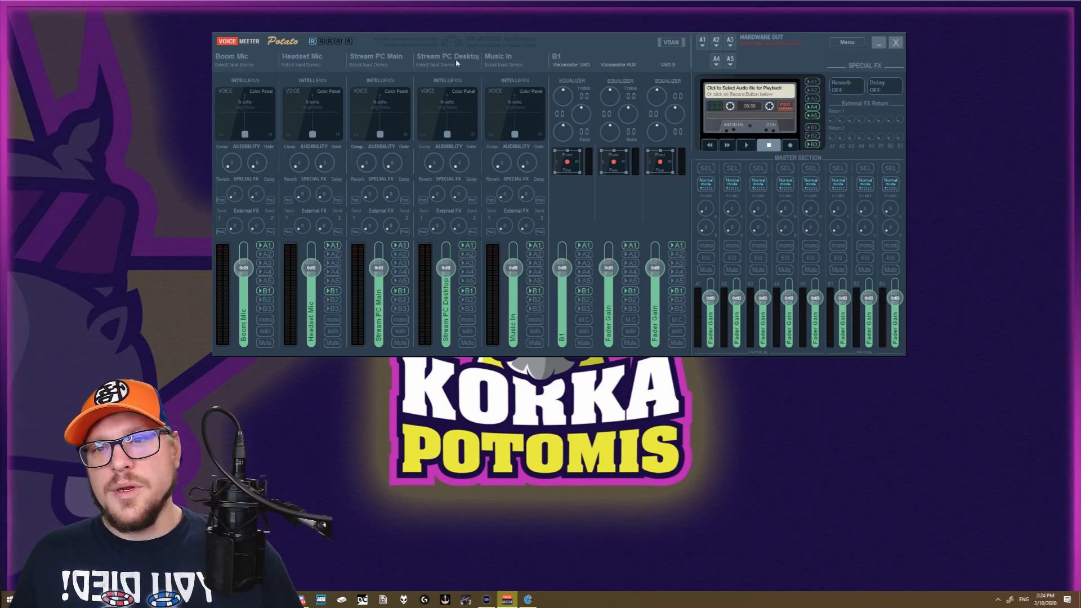
Assign WDM: Line (2- AudioBox USB) as the Boom Mic strip's input device and mute that strip
click(232, 66)
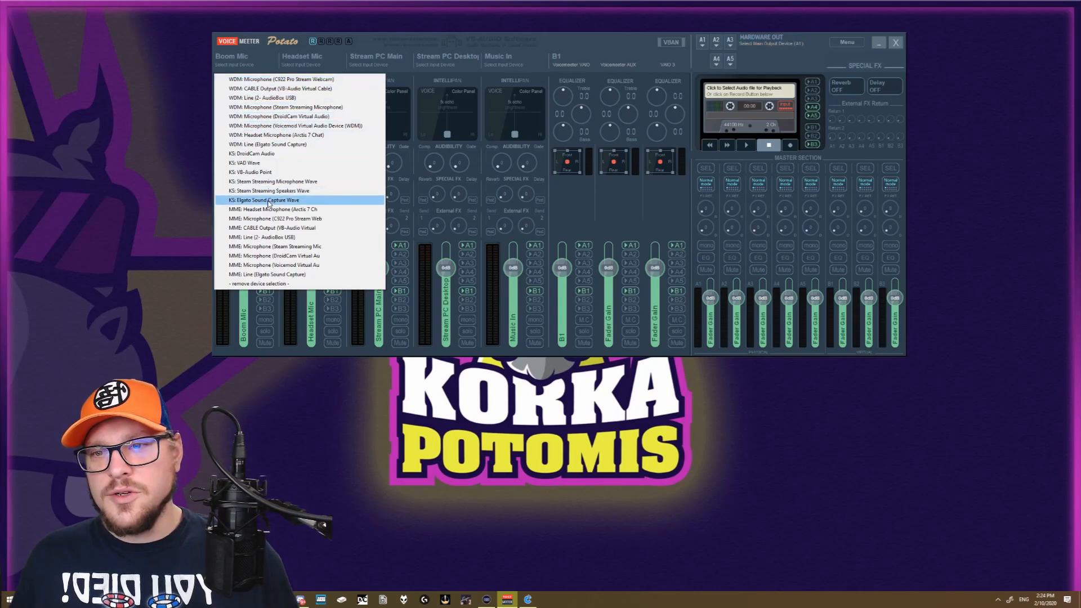
click(267, 99)
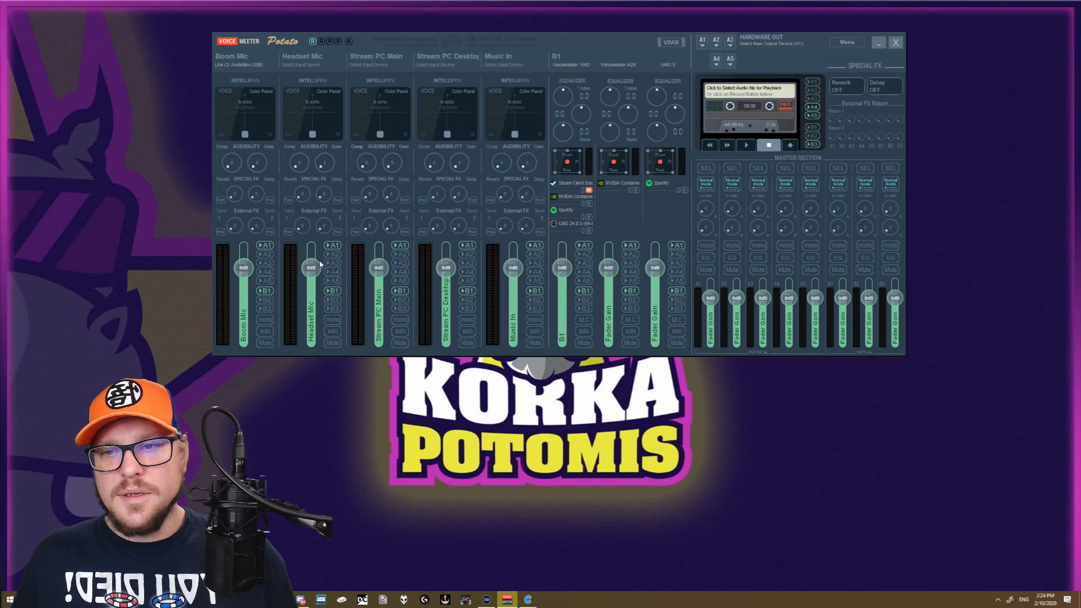
click(265, 342)
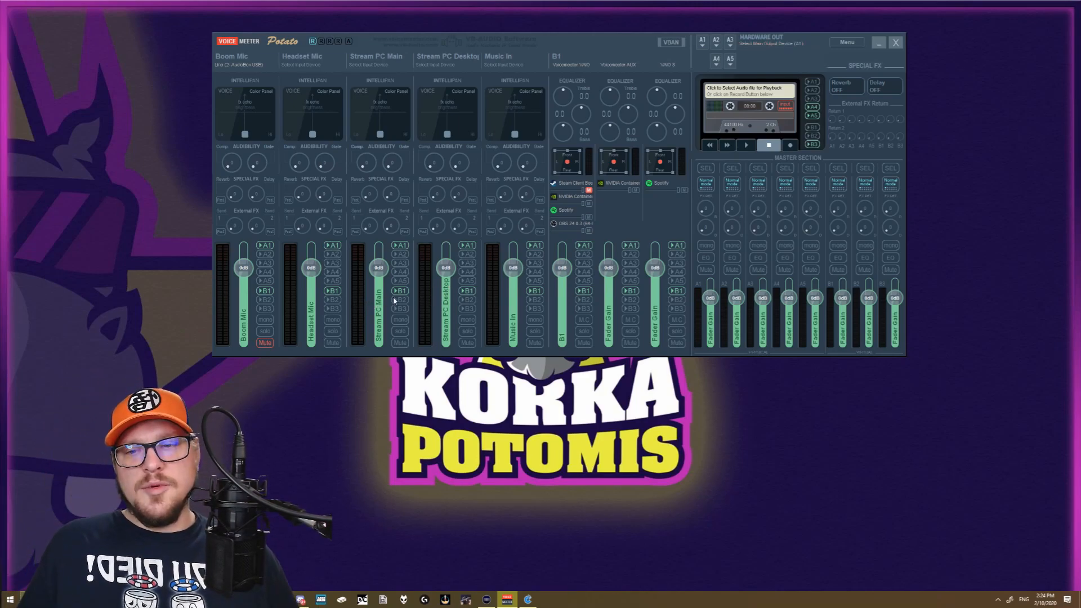
Turn off A1 and B1 routing on the Boom Mic, Headset Mic, Stream PC Main and Stream PC Desktop strips, and A1 on Music In
click(267, 246)
click(265, 290)
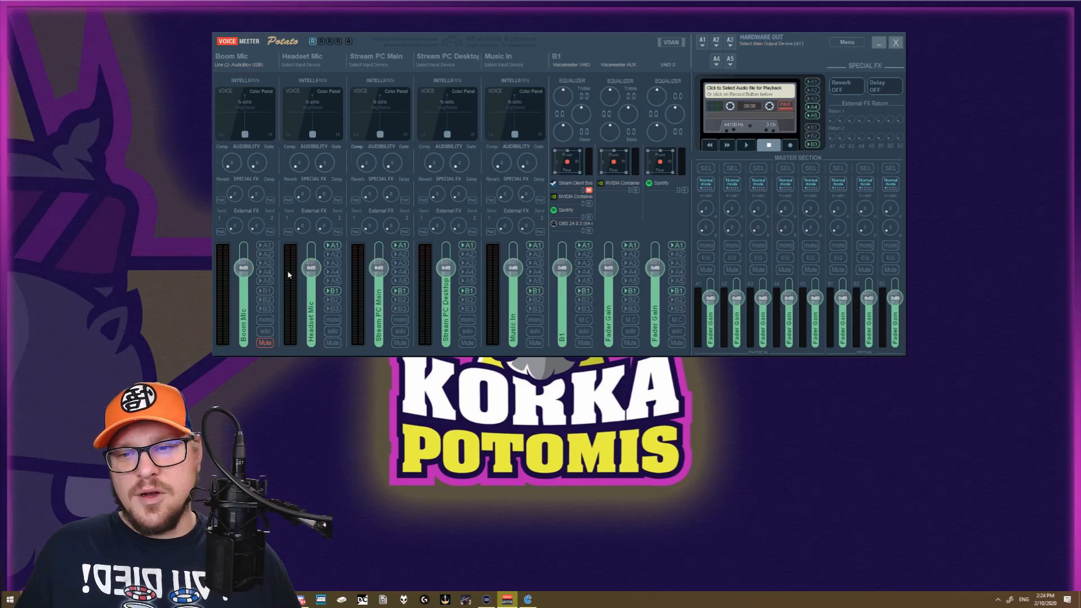
click(333, 291)
click(402, 291)
click(467, 247)
click(467, 290)
click(534, 246)
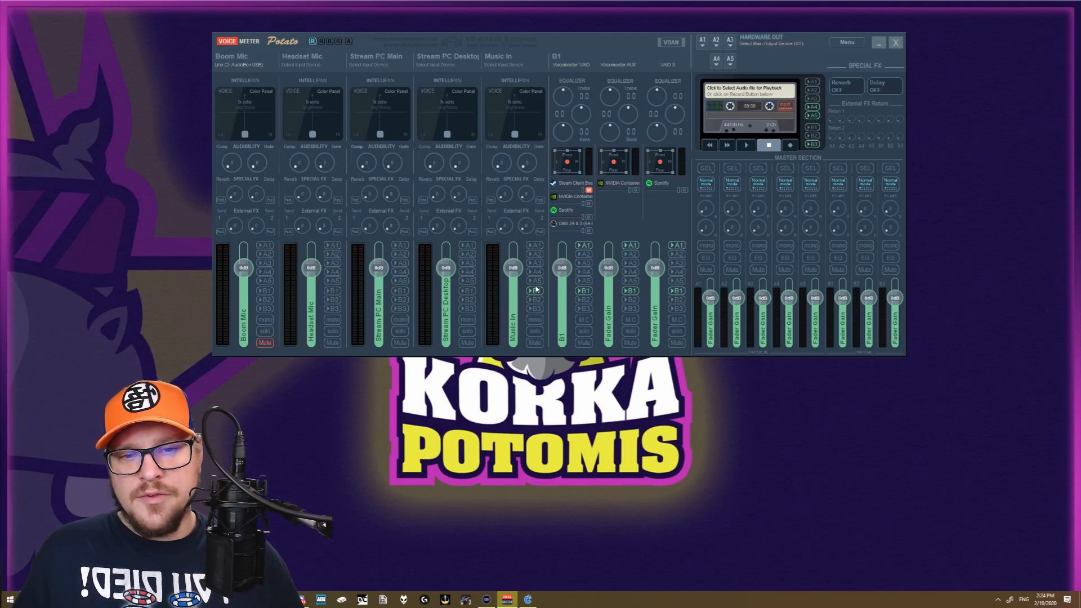
Turn off A1 and B1 routing on all three virtual input strips
click(583, 246)
click(583, 290)
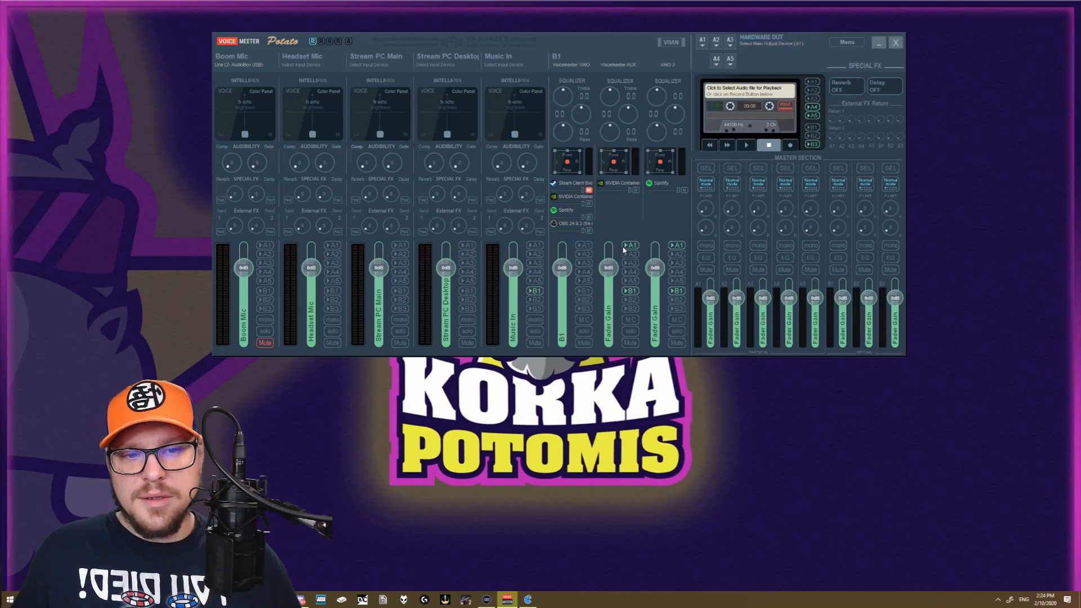
click(677, 246)
click(677, 291)
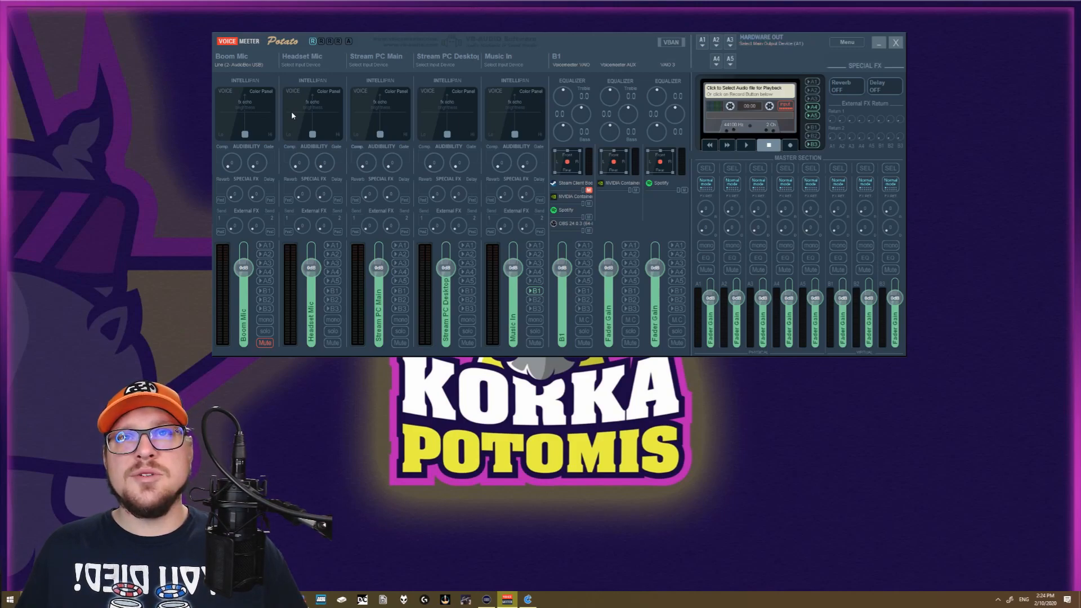
Set hardware output A1 to WDM: Headphones (Arctis 7 Game)
click(703, 42)
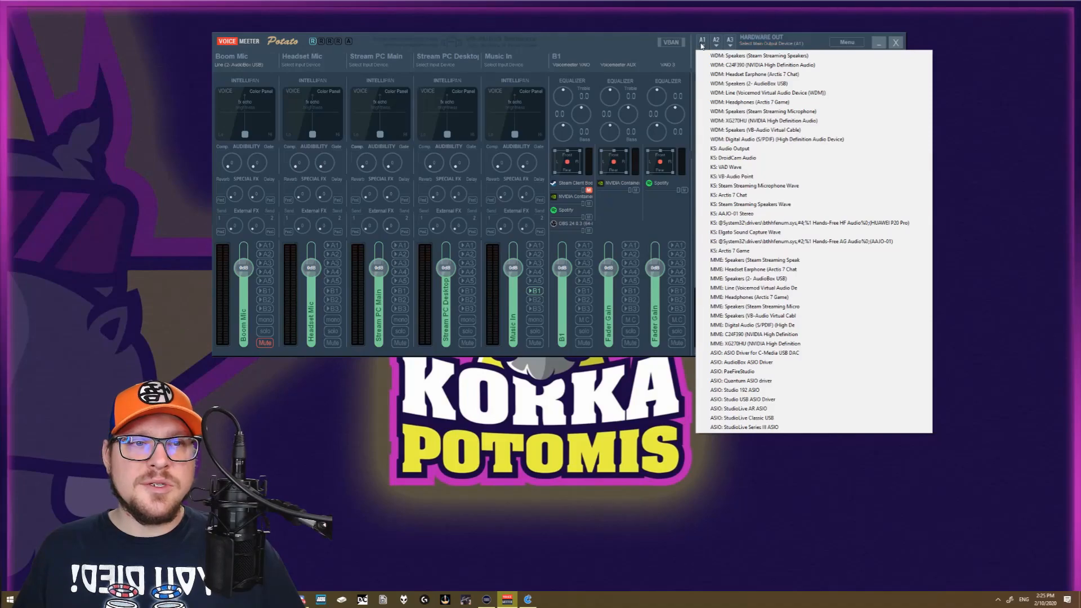
click(754, 103)
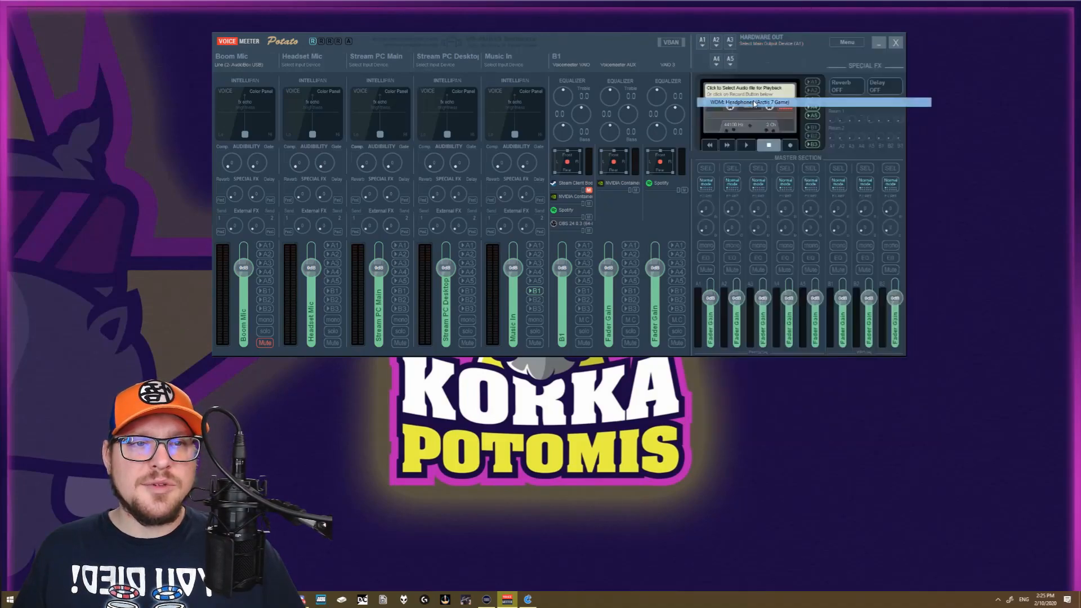
Set hardware output A2 to WDM: Headset Earphone (Arctis 7 Chat) and A3 to WDM: XG270HU (NVIDIA High Definition Audio)
click(728, 59)
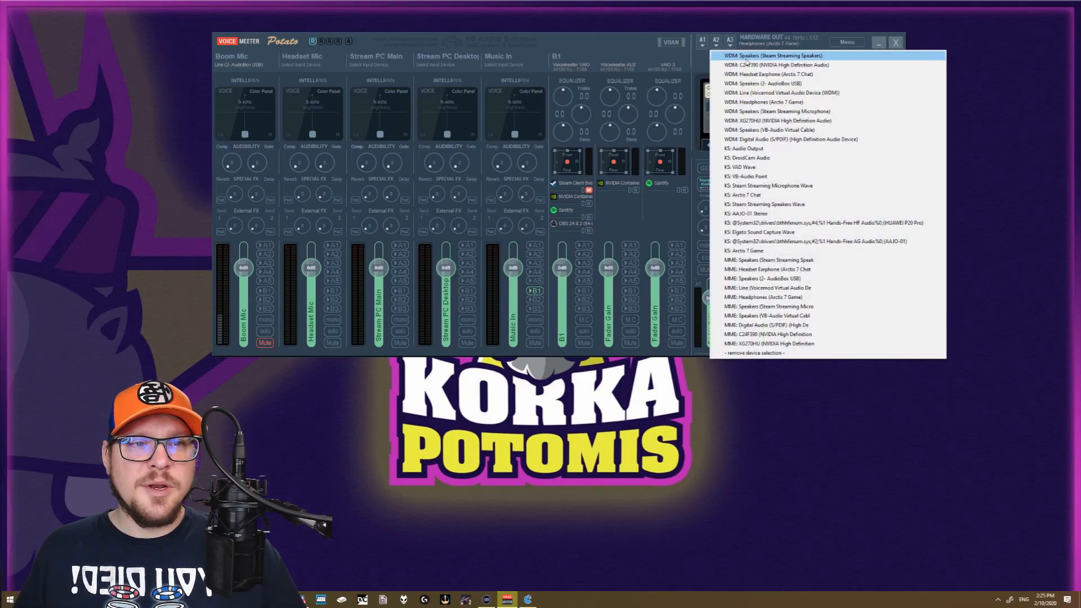
click(750, 74)
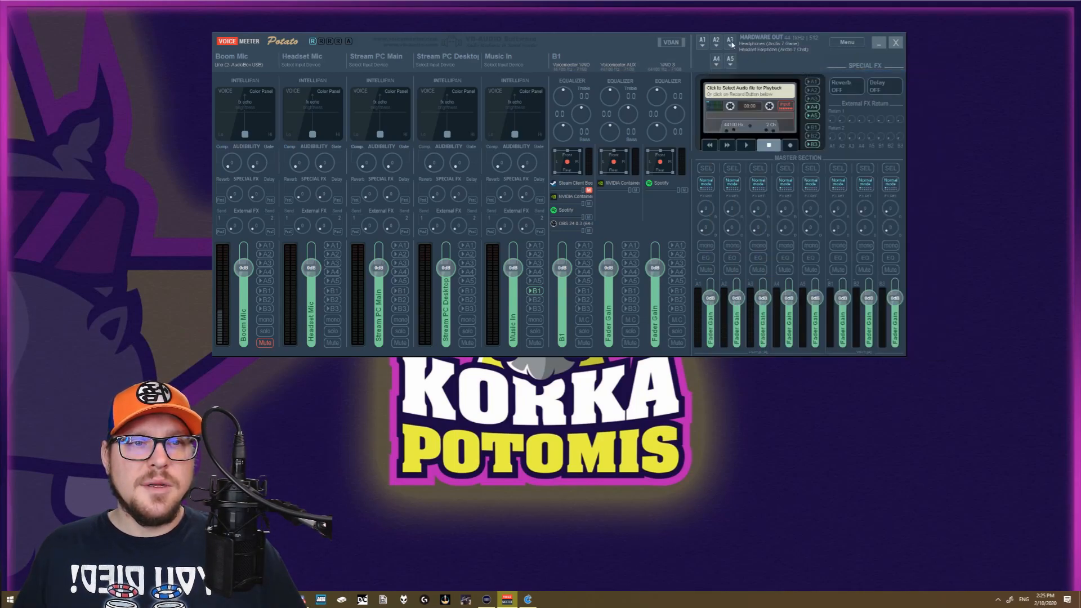
click(731, 43)
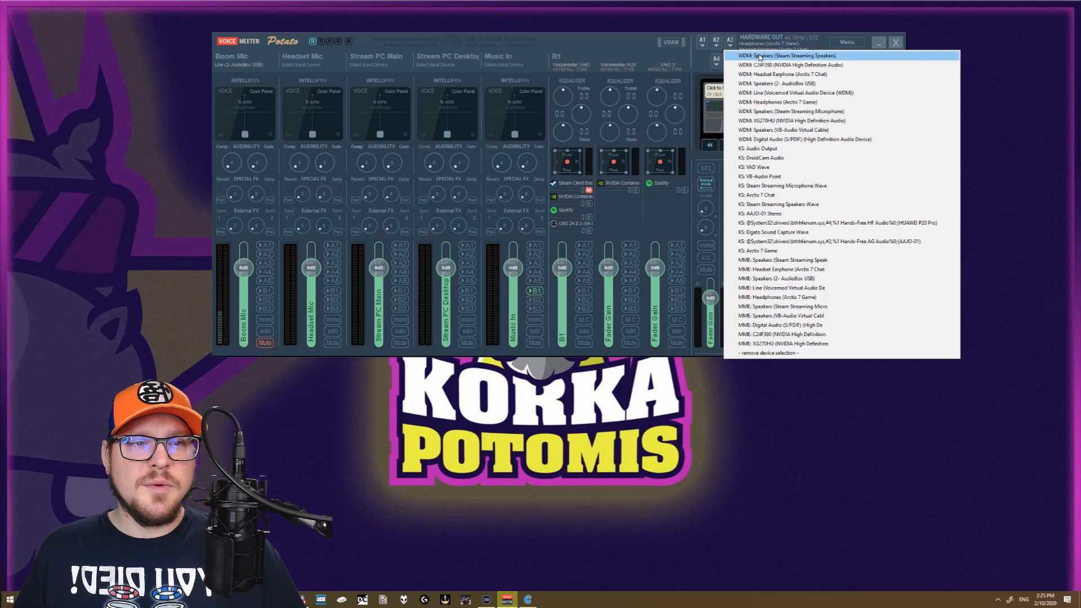
click(792, 120)
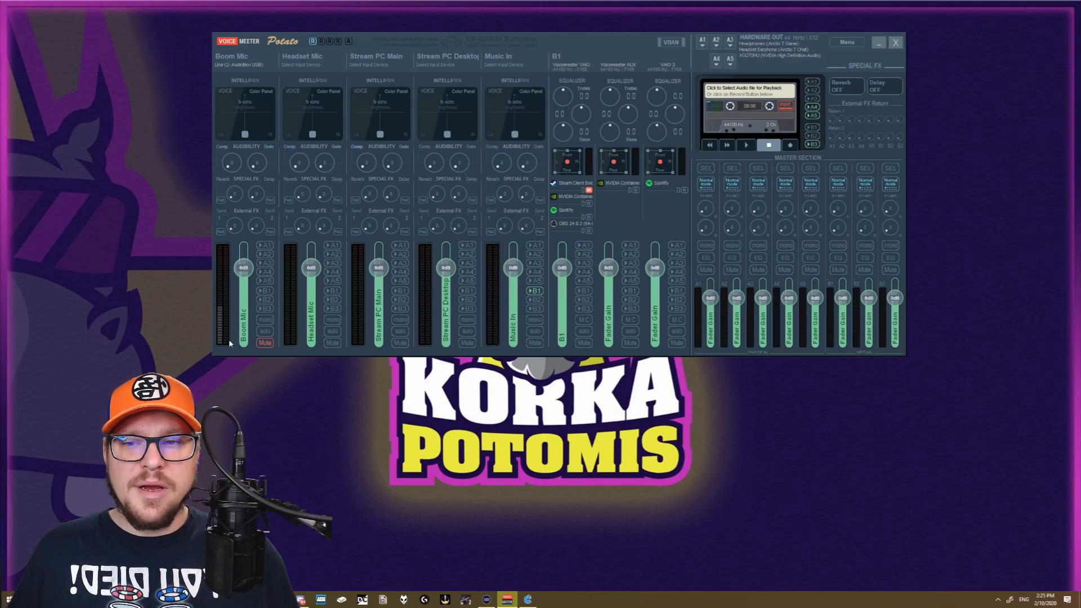
Switch the Boom Mic strip to mono, and unmute it with the A1 output fader lowered
click(266, 320)
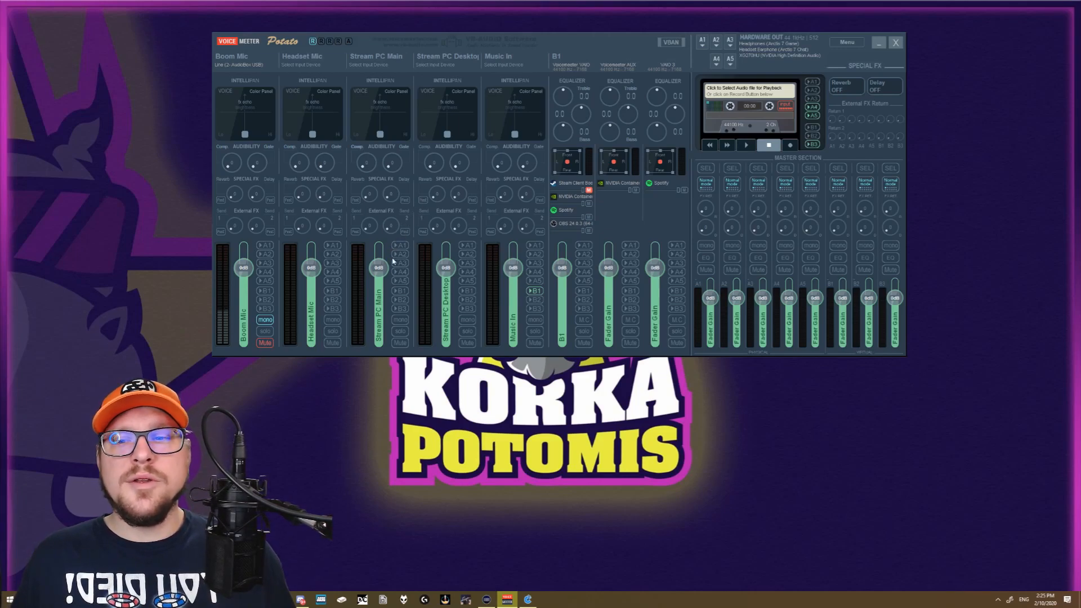
click(259, 319)
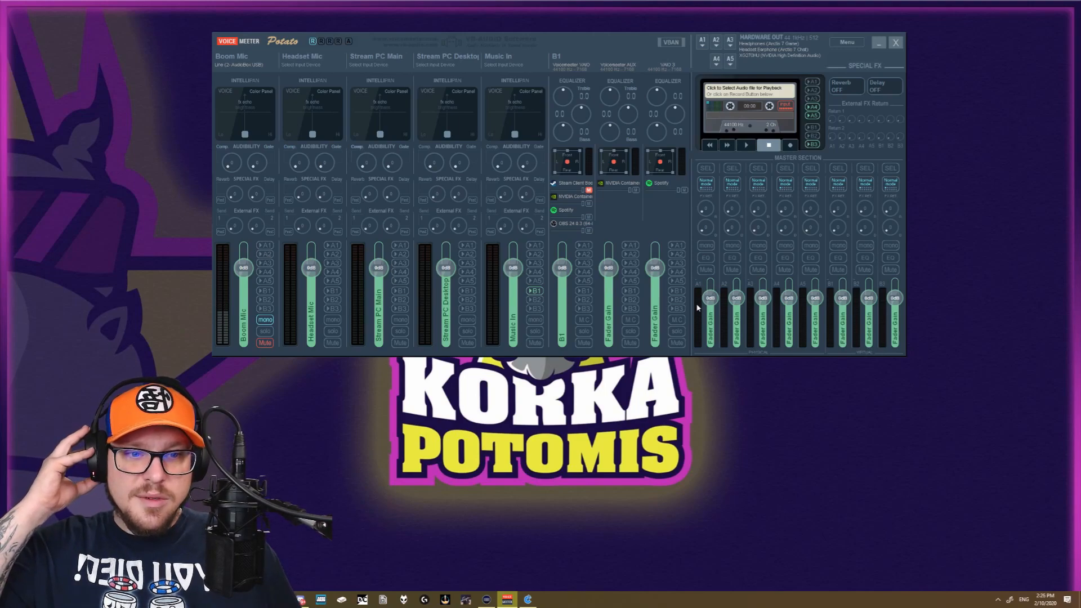
drag(713, 299, 711, 336)
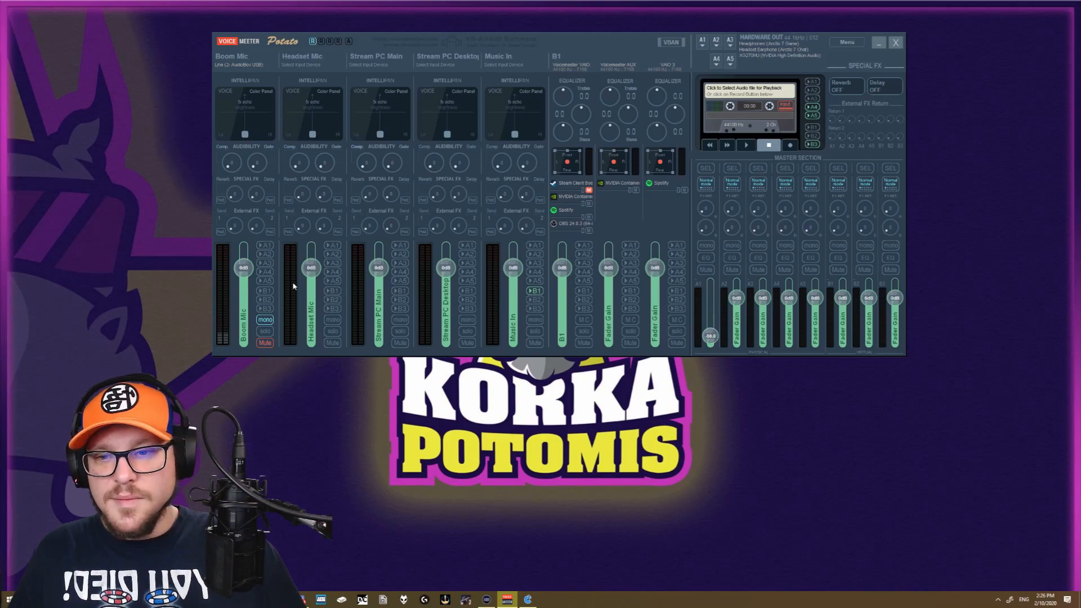
click(265, 343)
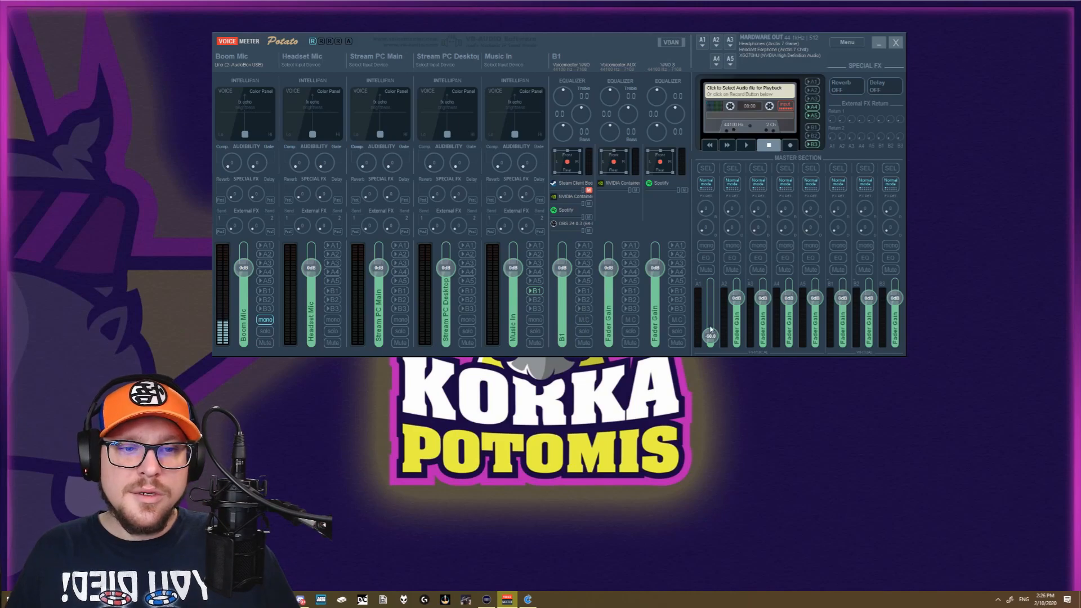
Route the Boom Mic to A1 and adjust the A1 output fader's monitoring level, trying values around 0 dB
drag(713, 336, 716, 302)
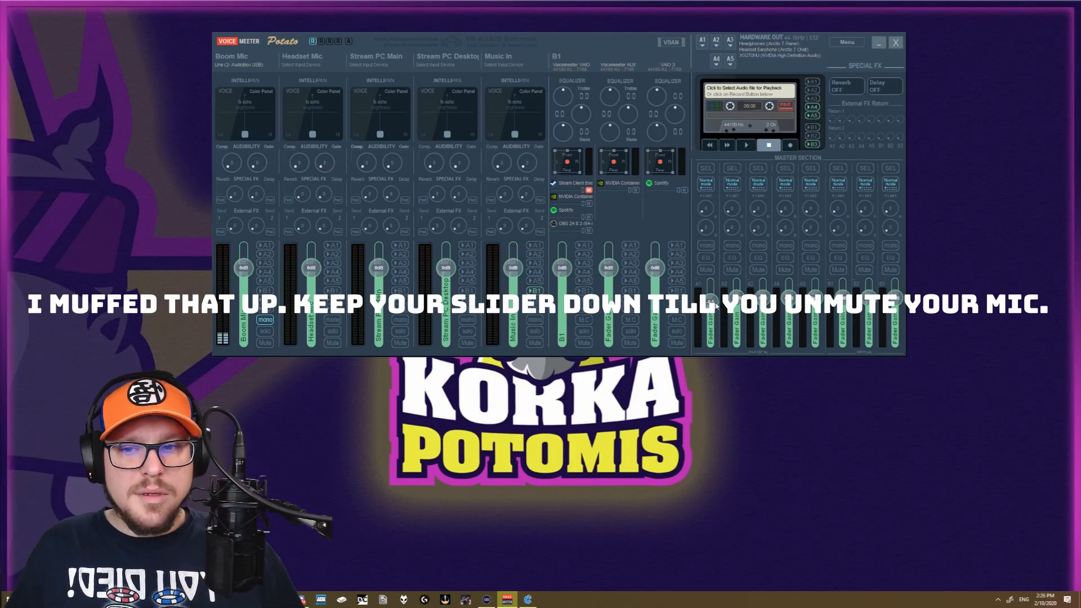
drag(715, 304, 716, 309)
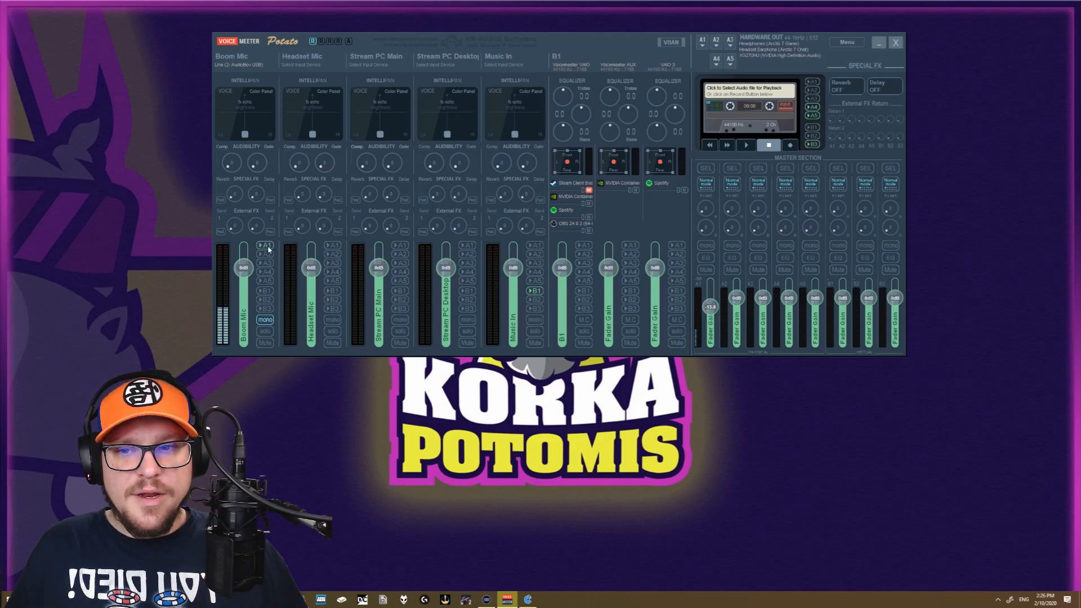
drag(713, 306, 717, 291)
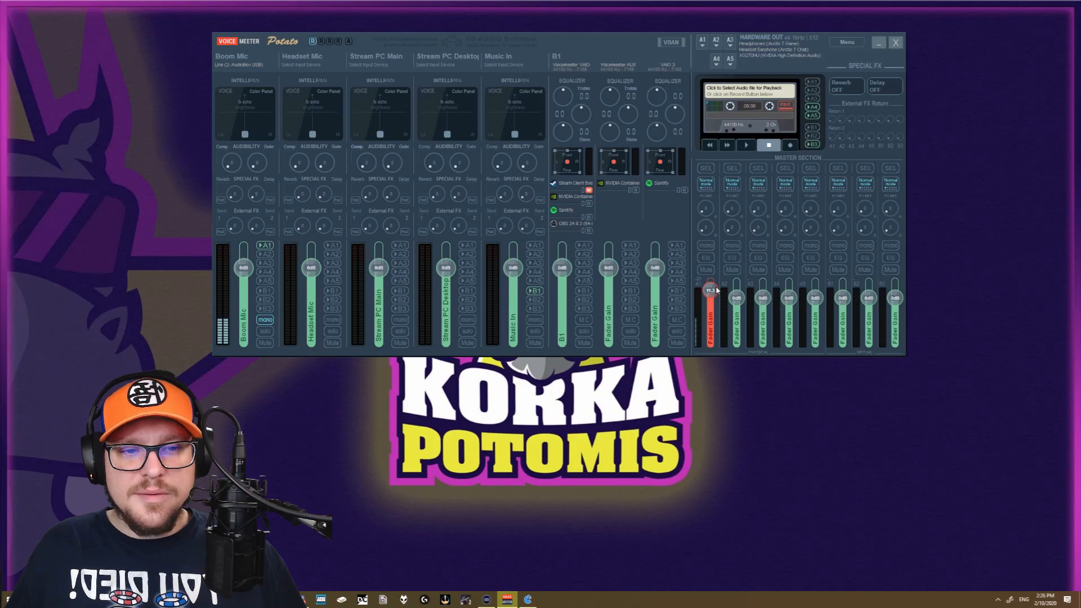
double_click(716, 290)
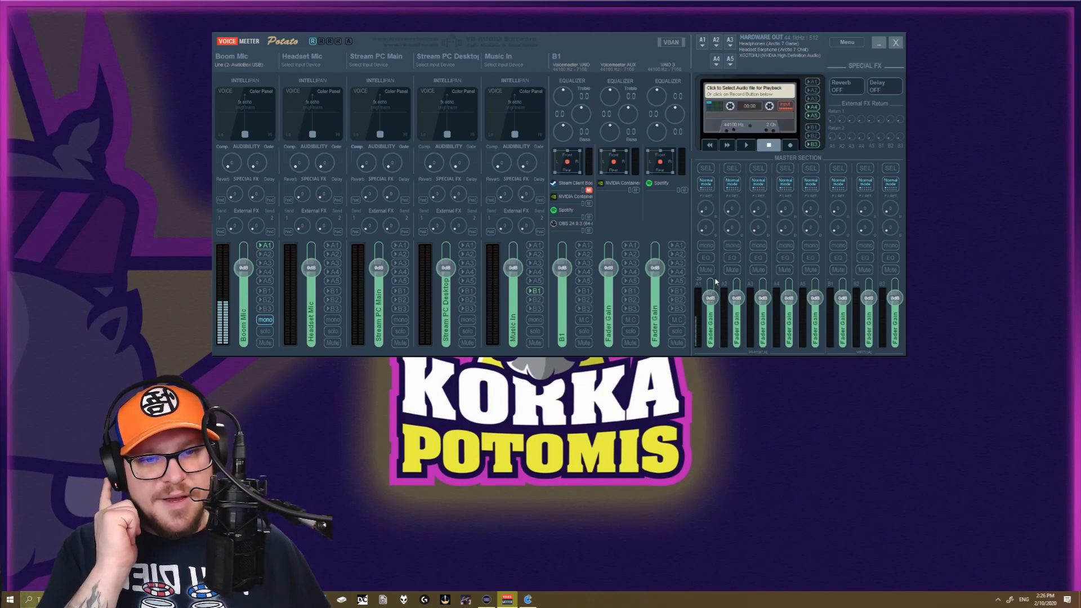
drag(712, 299, 713, 305)
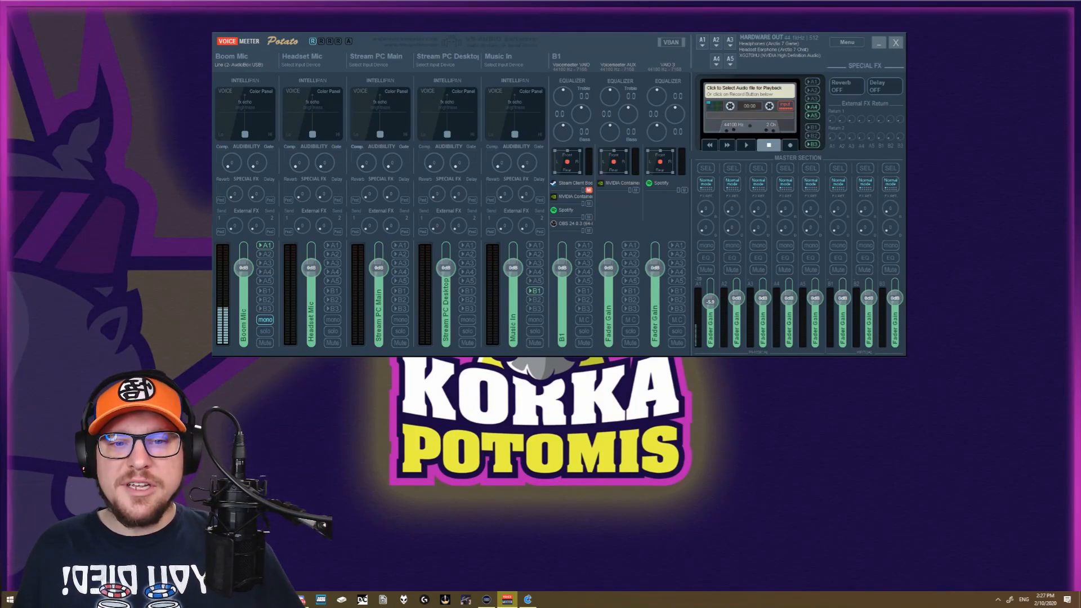
Route the first virtual input to A1 and B1, and the Boom Mic to A1 and B2
click(584, 245)
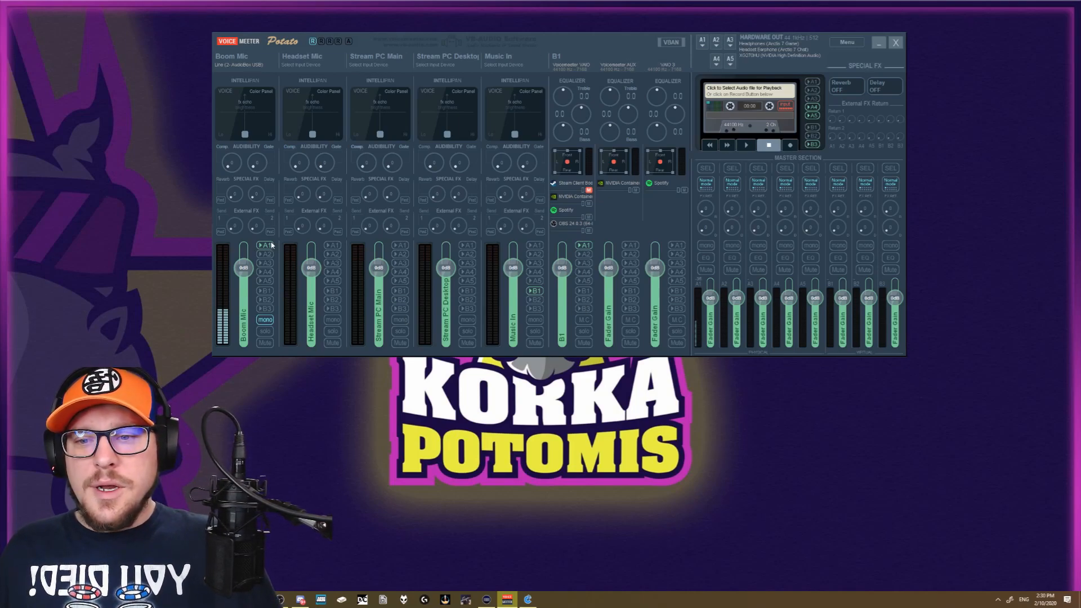
click(267, 302)
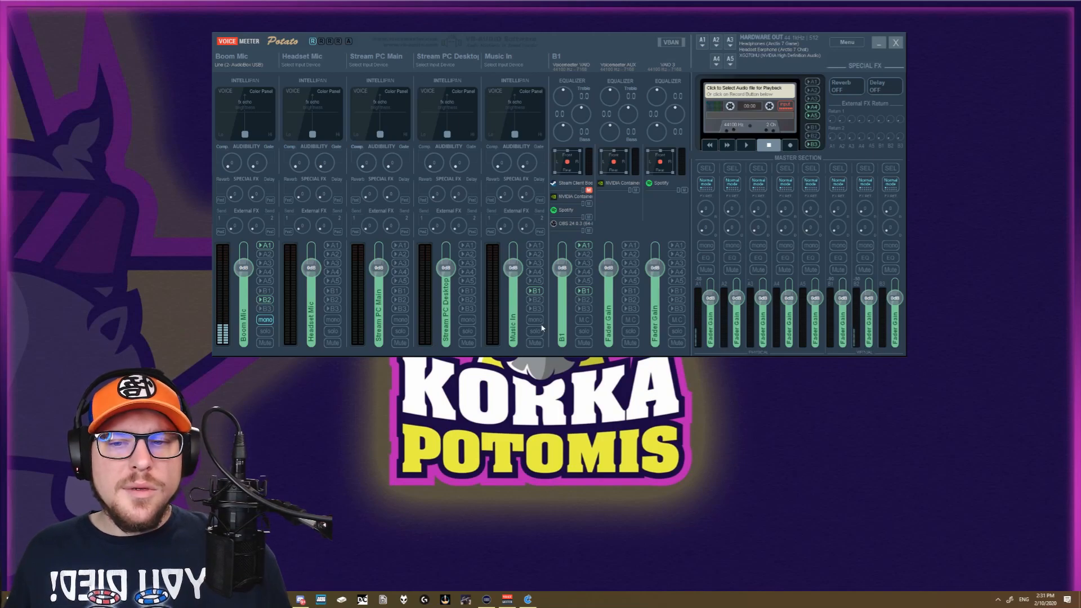
click(265, 247)
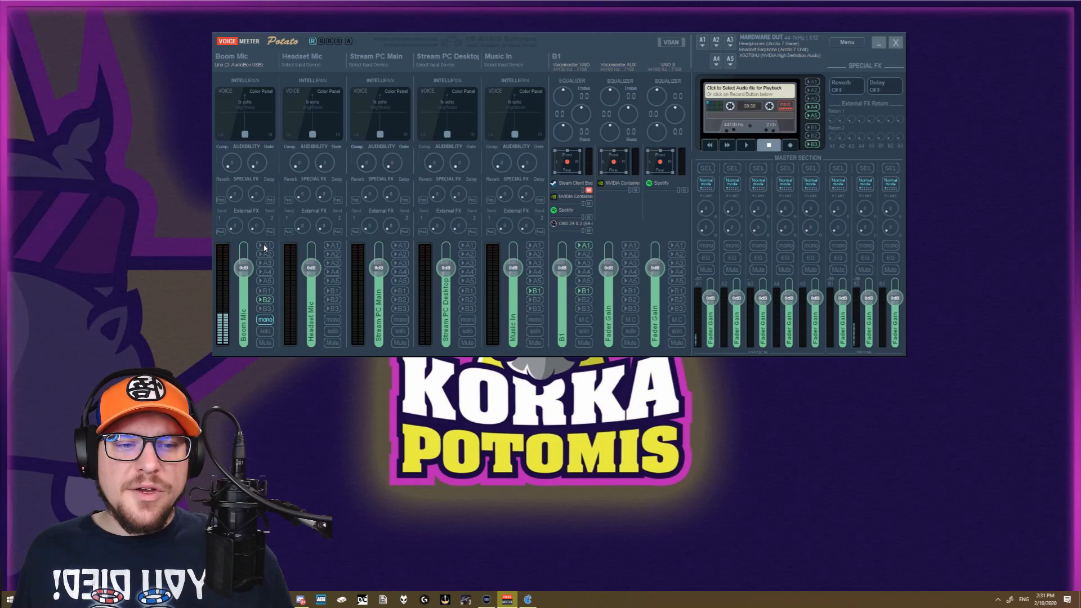
click(265, 246)
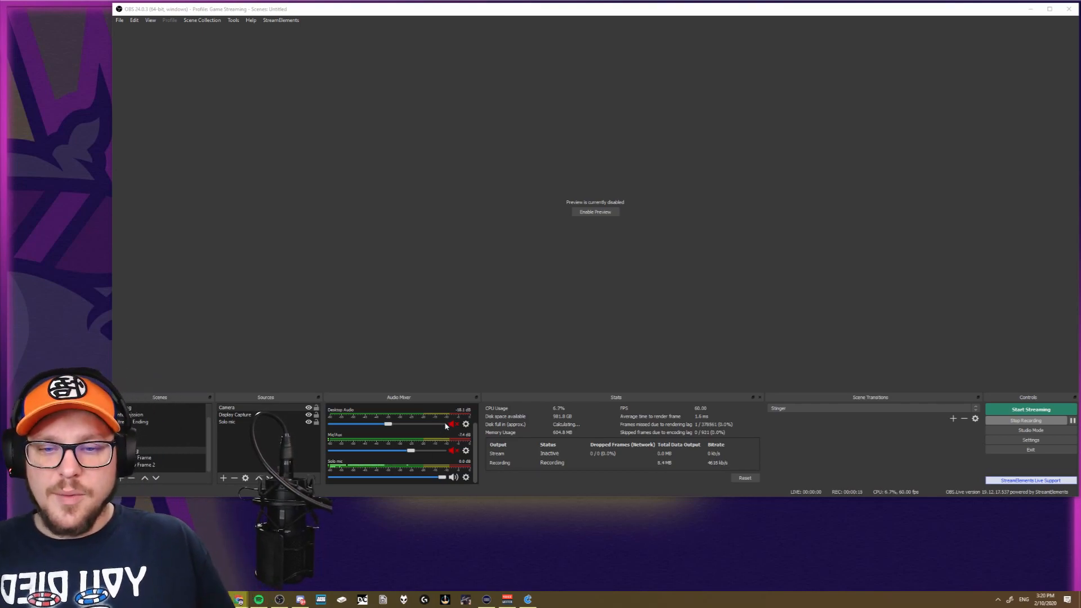
Switch to OBS and hide the Mic/Aux, Desktop Audio and Cam sources from the audio mixer
scroll(456, 461, down, 1)
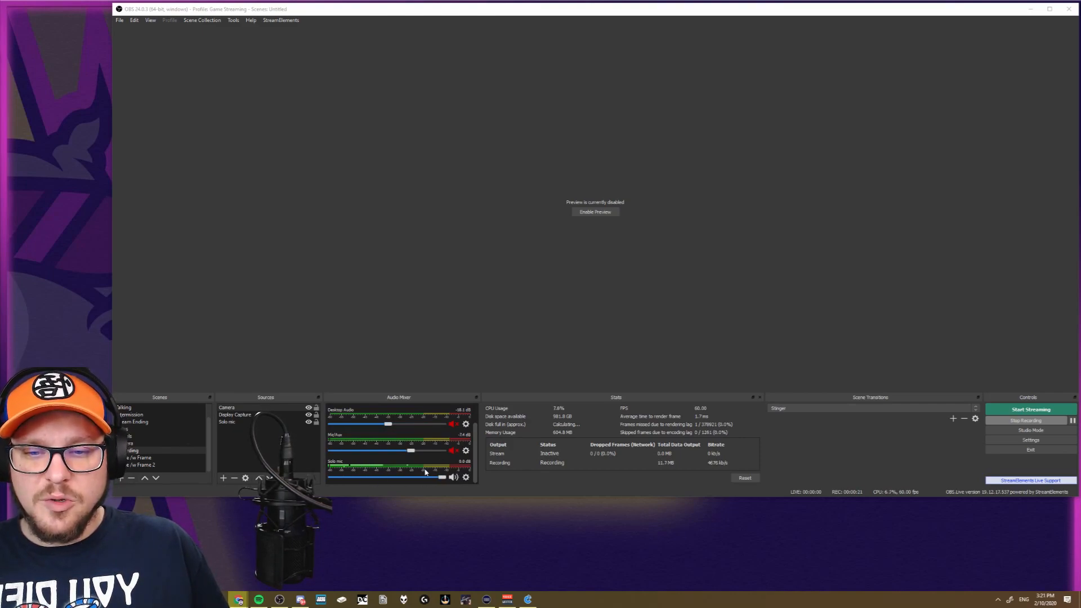
click(466, 451)
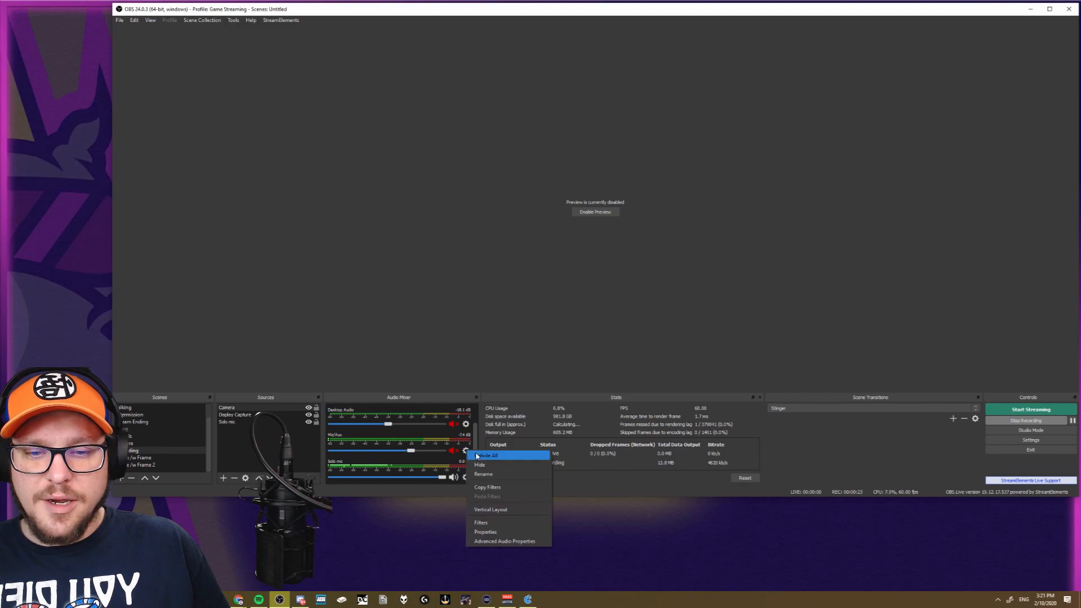
click(480, 465)
click(466, 446)
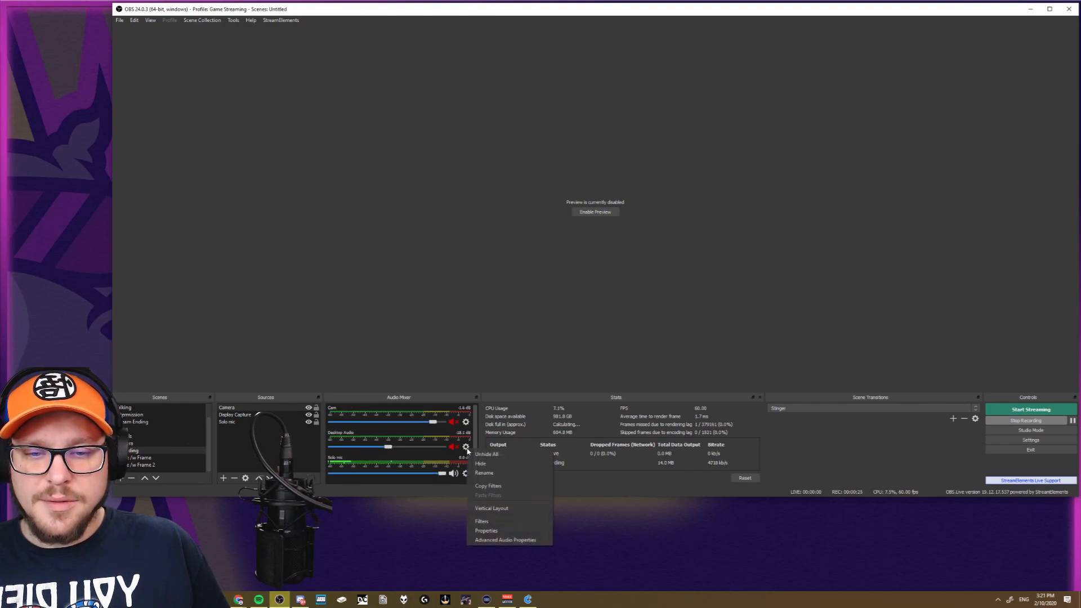
click(482, 464)
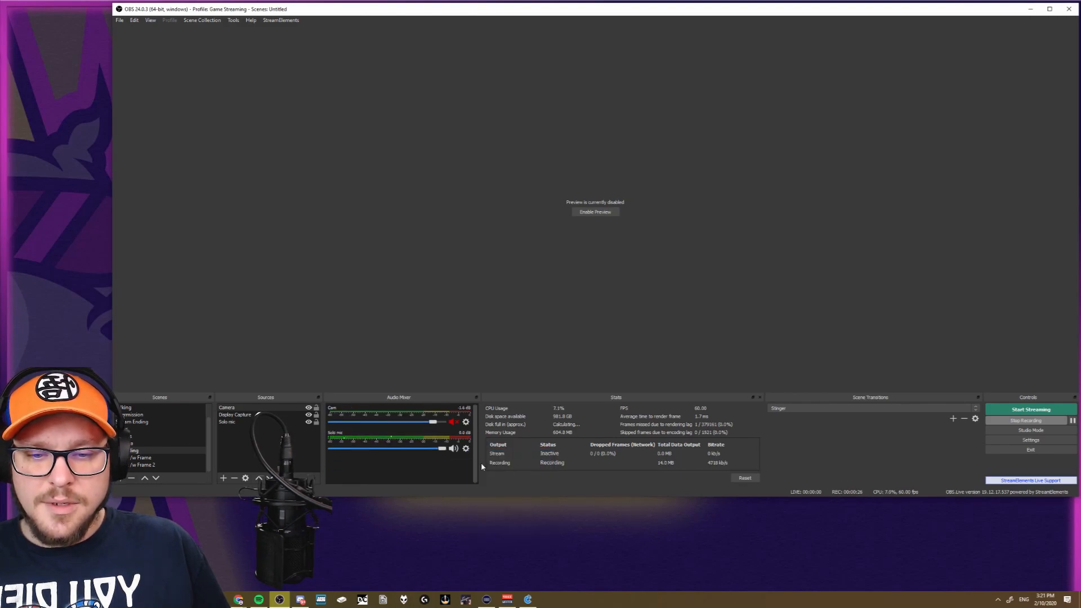
click(466, 424)
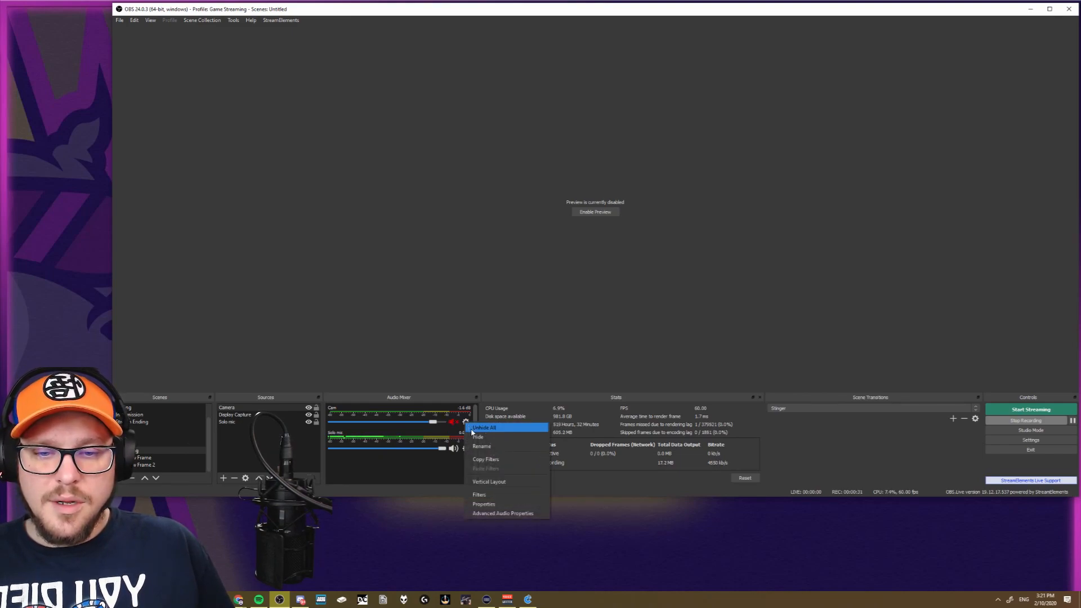
click(475, 437)
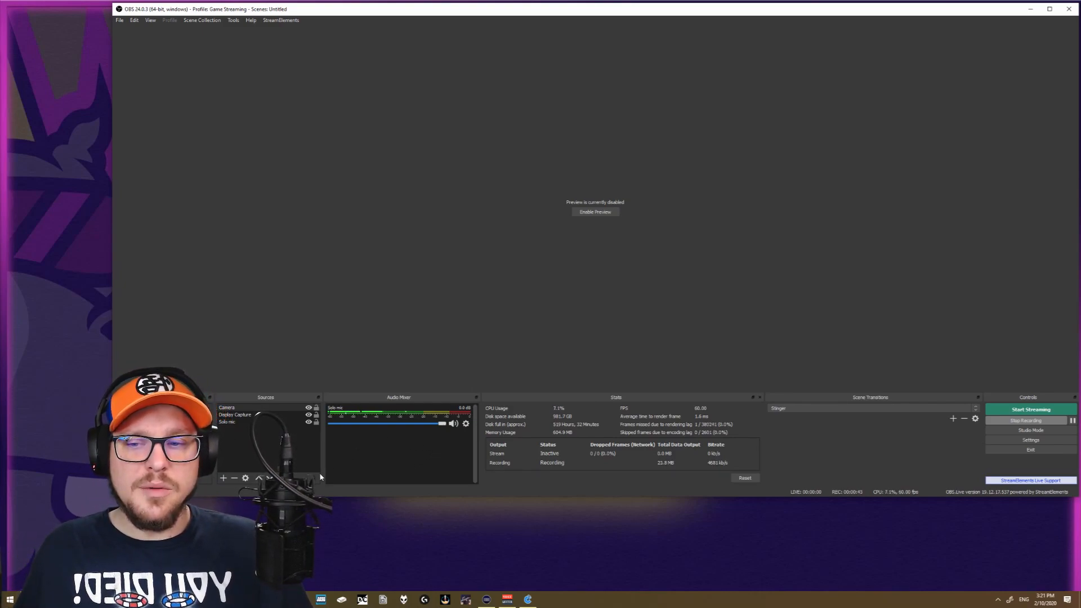
Add an Audio Input Capture source named Desk Top using the device VoiceMeeter Output (VB-Audio VoiceMeeter VAIO)
click(224, 478)
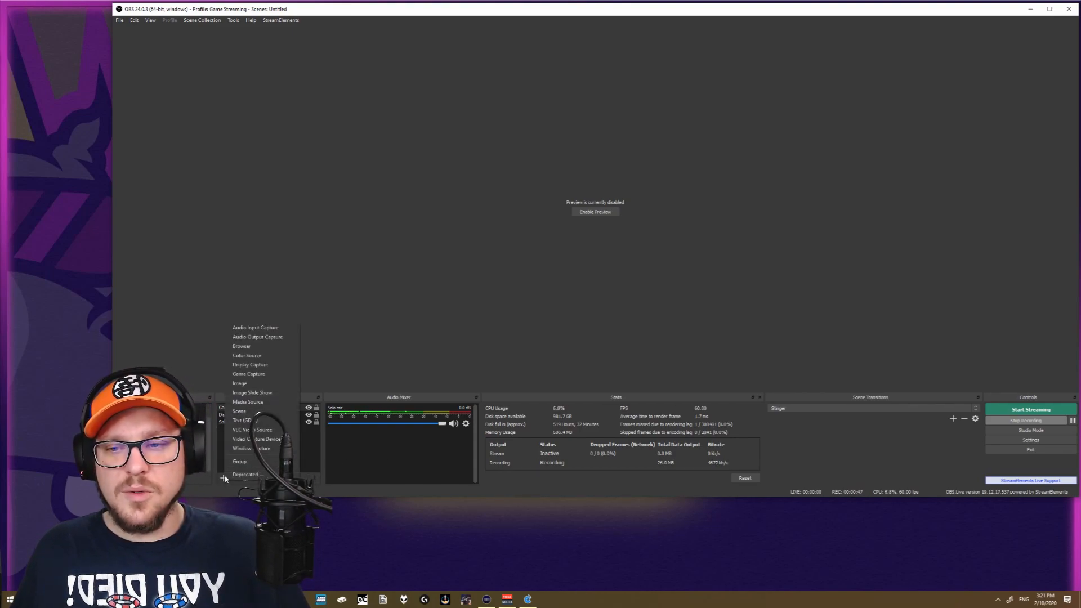
click(259, 331)
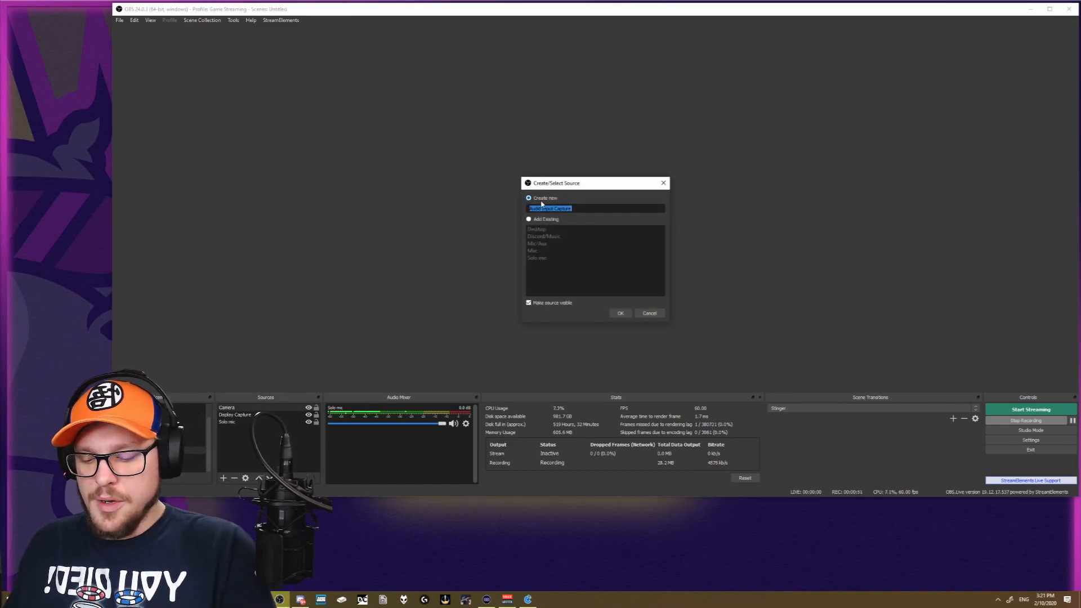
text(Desk Top)
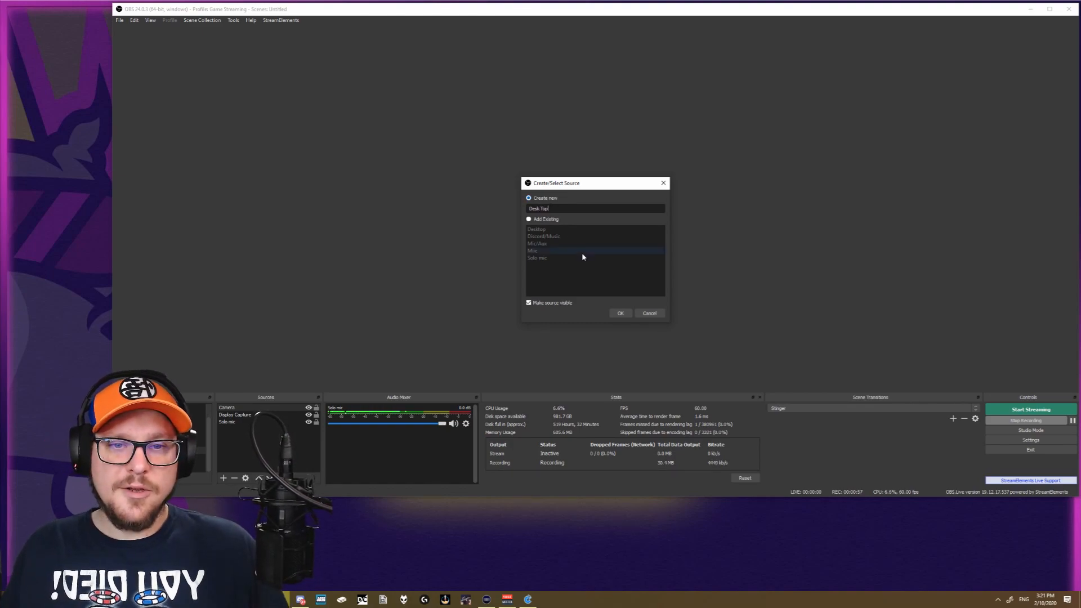
click(620, 313)
click(554, 147)
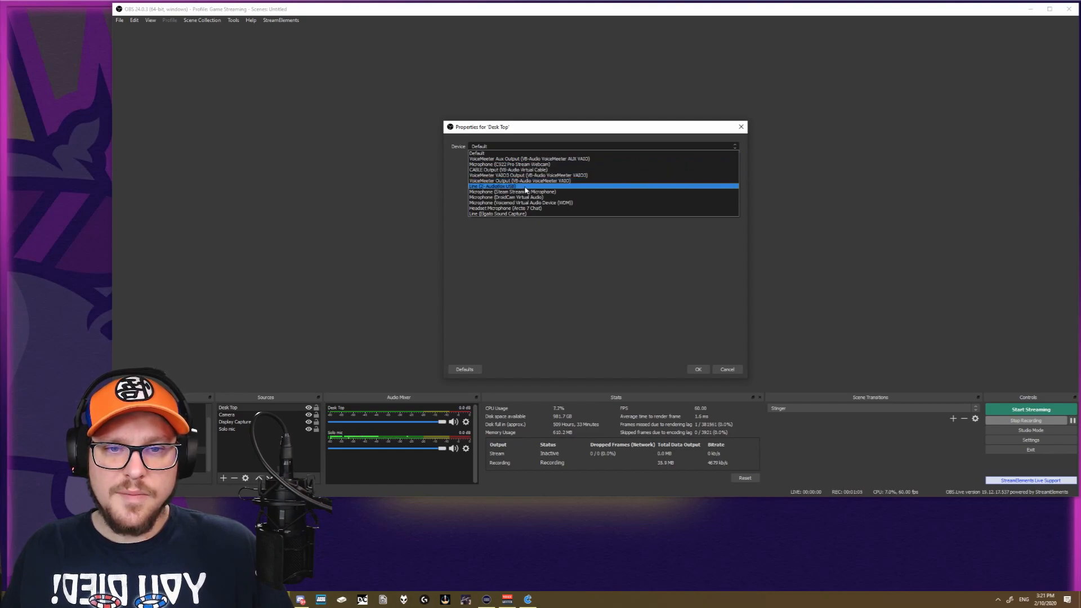
click(560, 181)
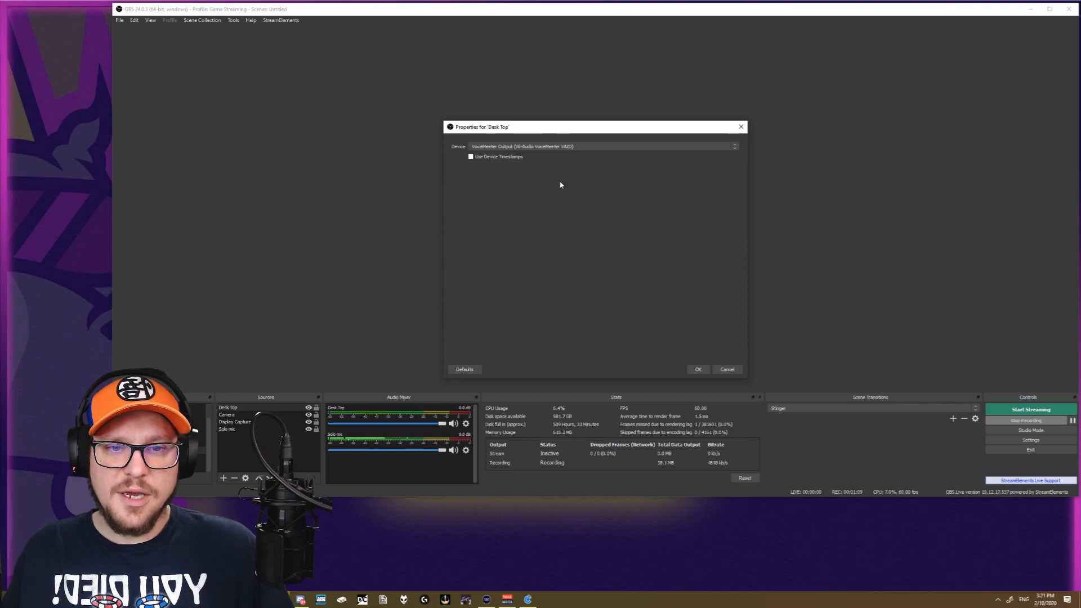
click(698, 370)
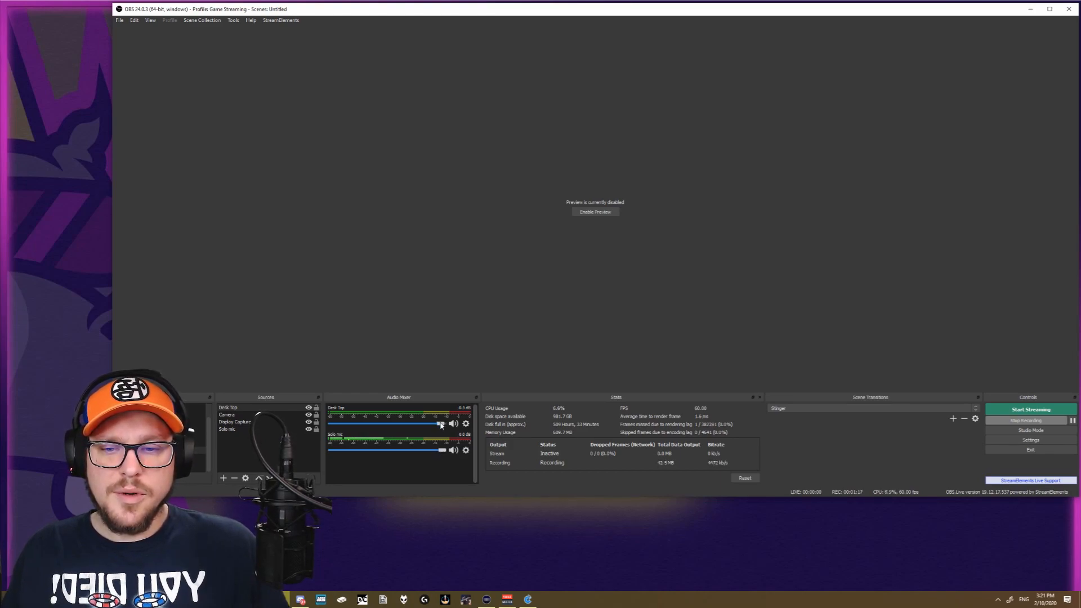
Lower the Desk Top source's volume to about -31 dB in the audio mixer
drag(421, 425, 363, 425)
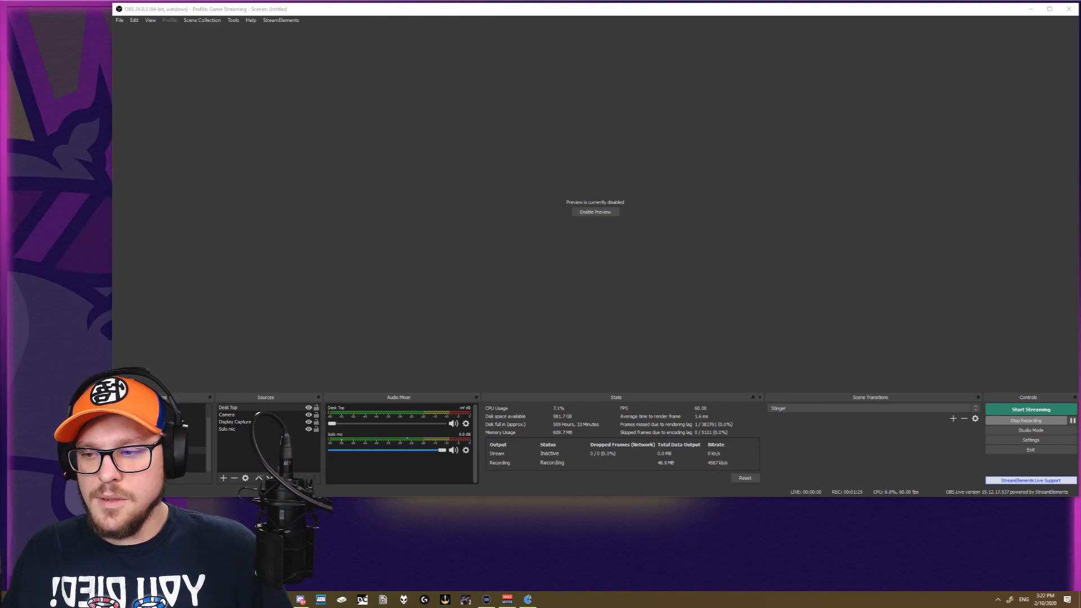
drag(332, 423, 343, 424)
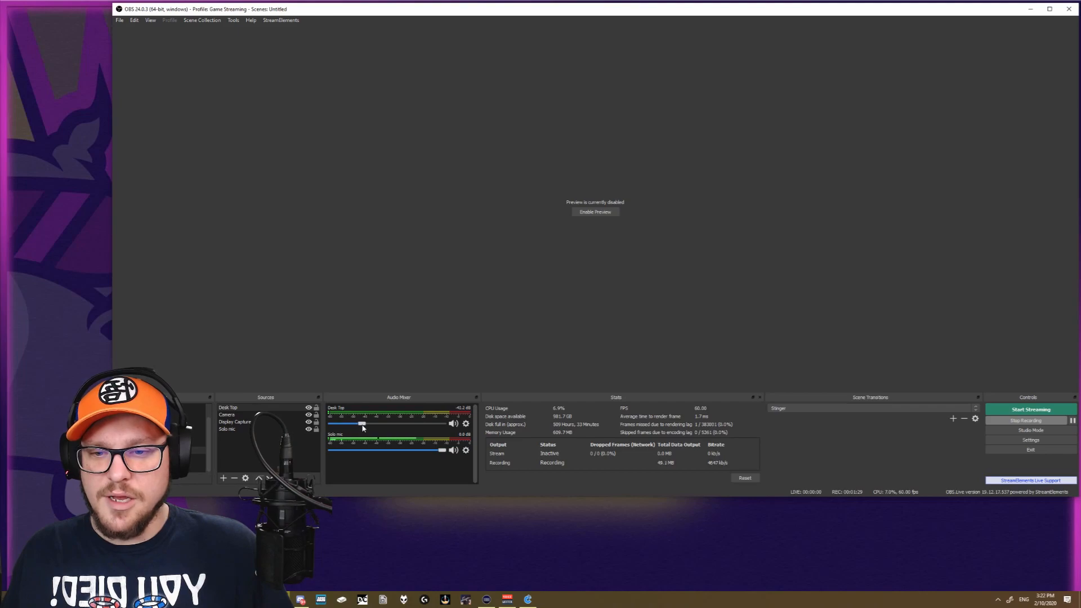
drag(343, 424, 373, 427)
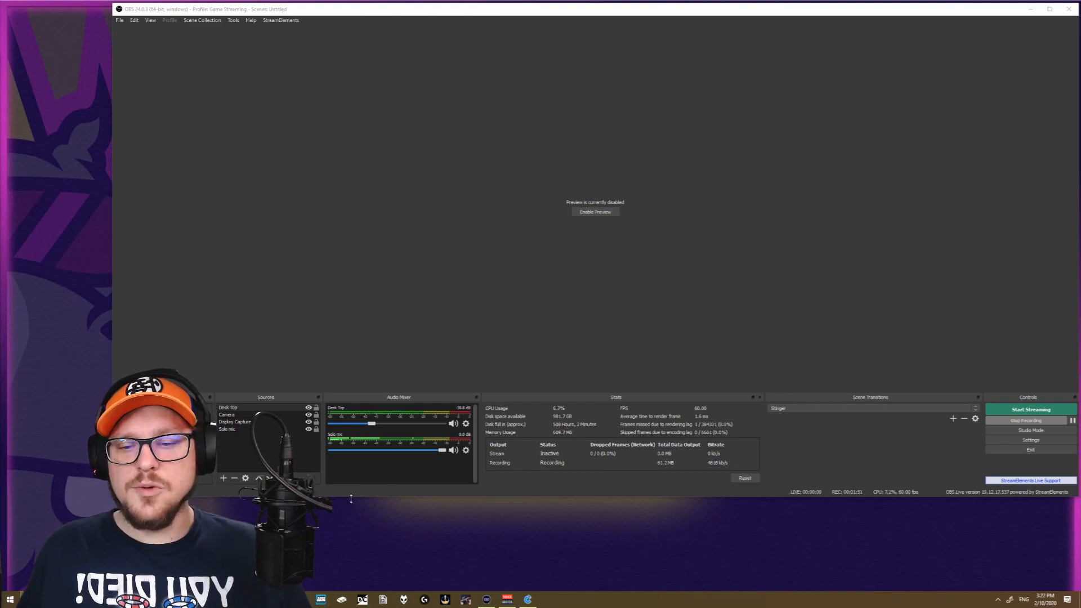
Switch to Voicemeeter, mute the Boom Mic strip and minimise the mixer window
click(509, 600)
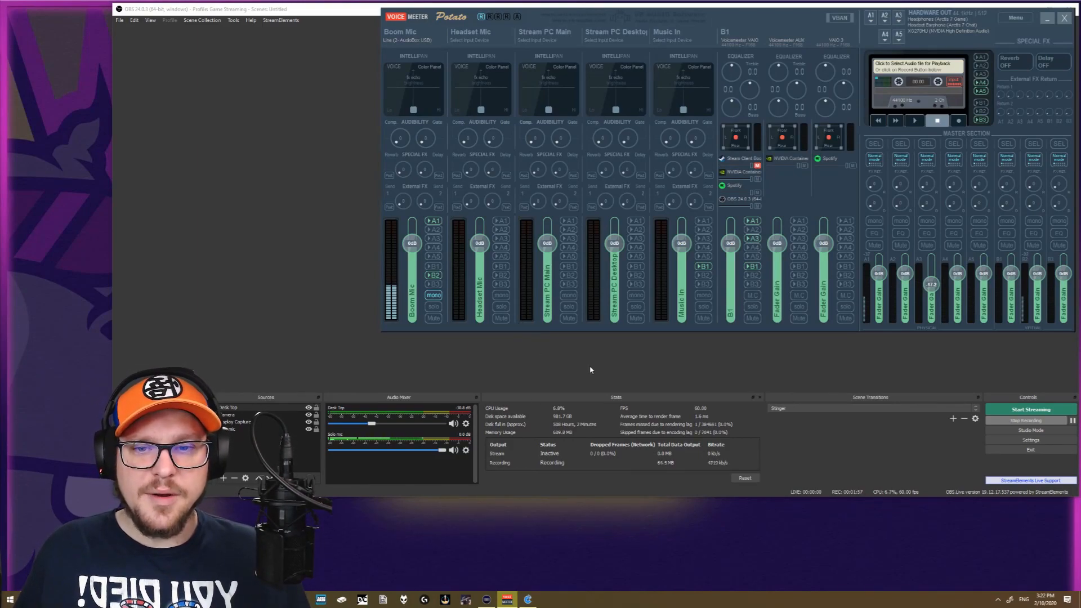
click(434, 319)
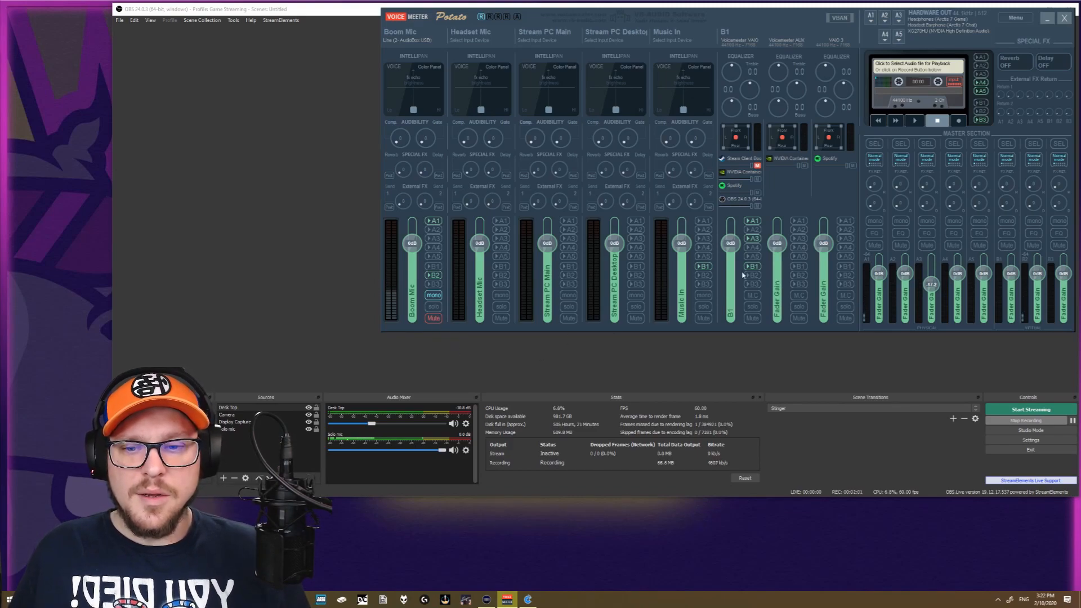
click(1047, 19)
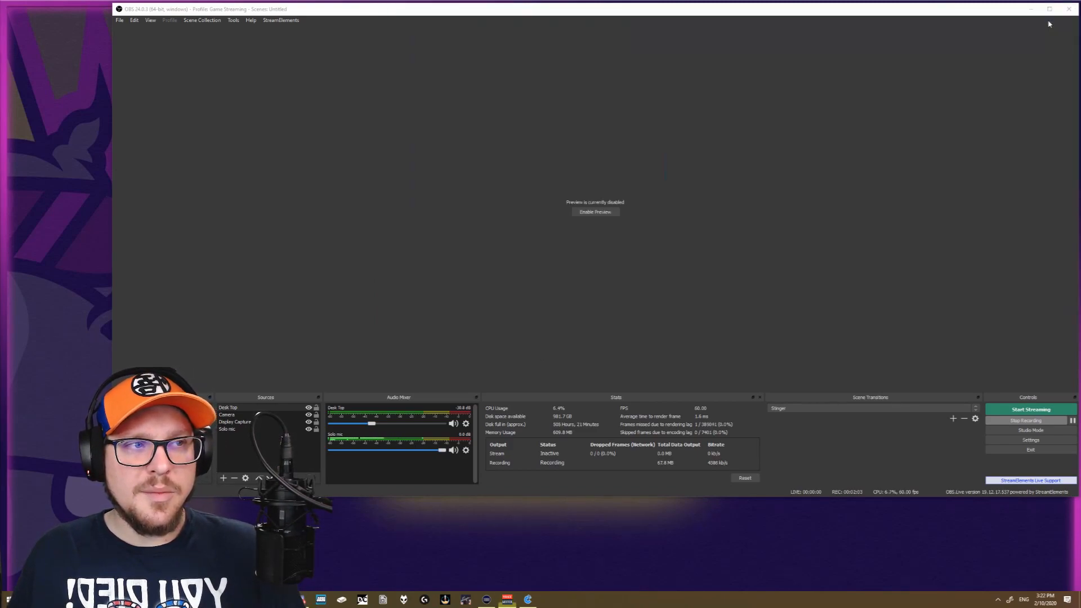
Add an Audio Input Capture source named Mik and open its list of available devices
click(223, 477)
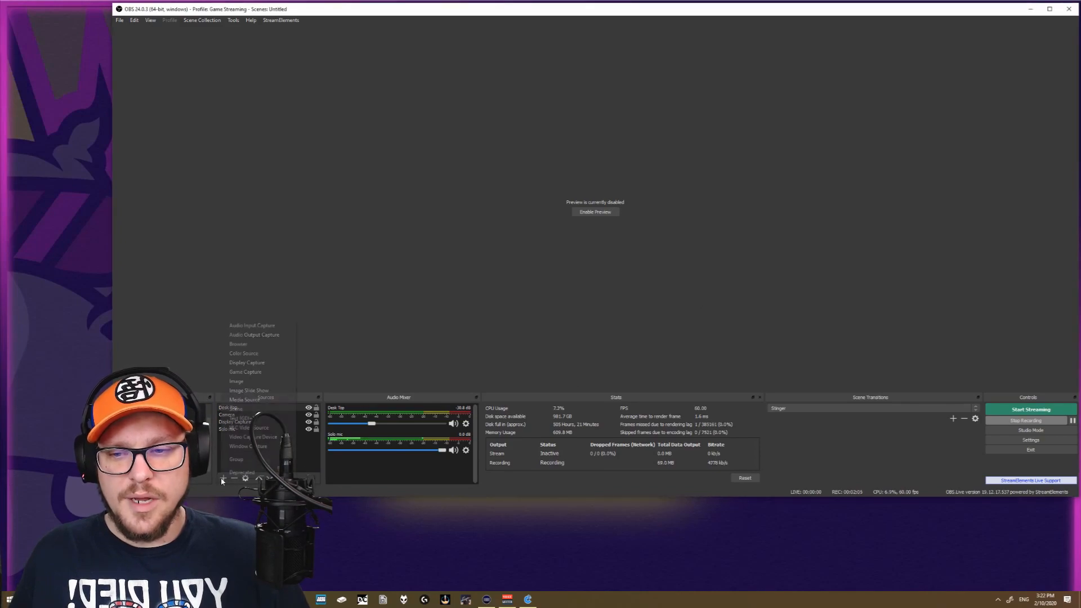
click(256, 331)
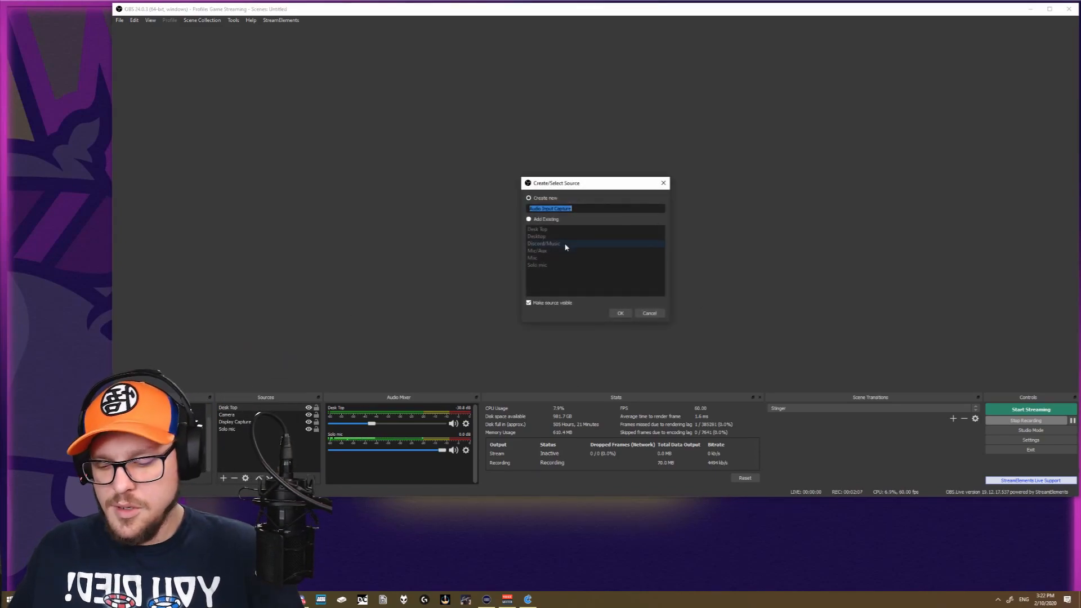
text(Mik)
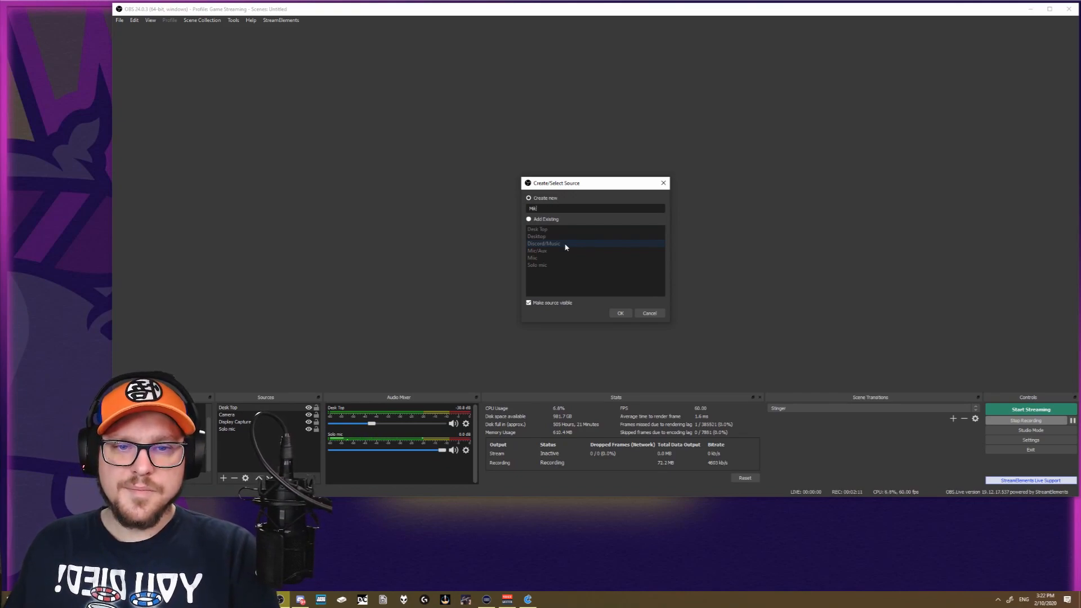
key(Return)
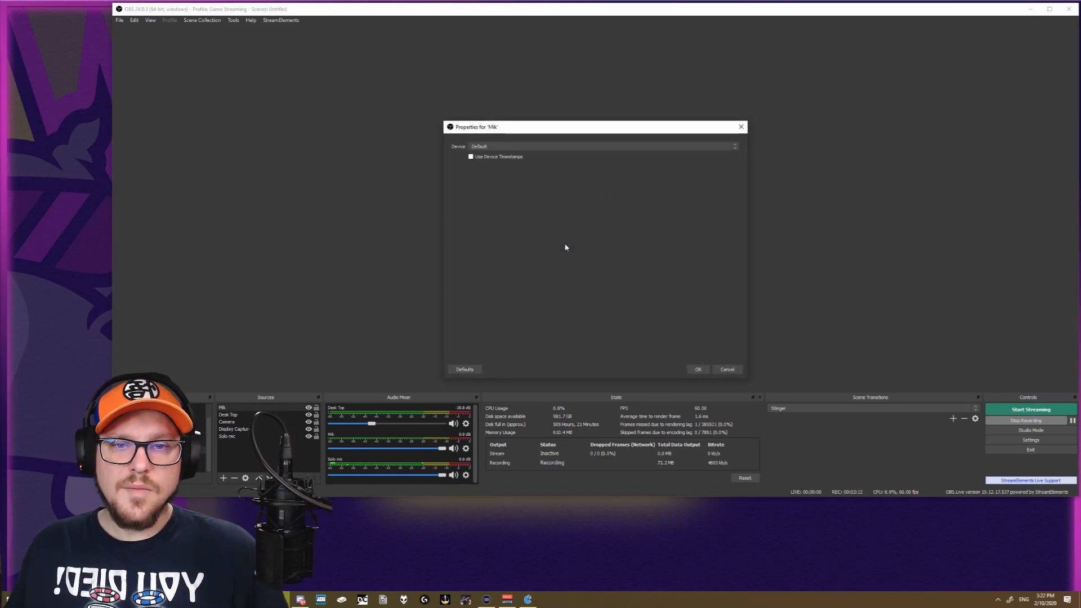
click(540, 146)
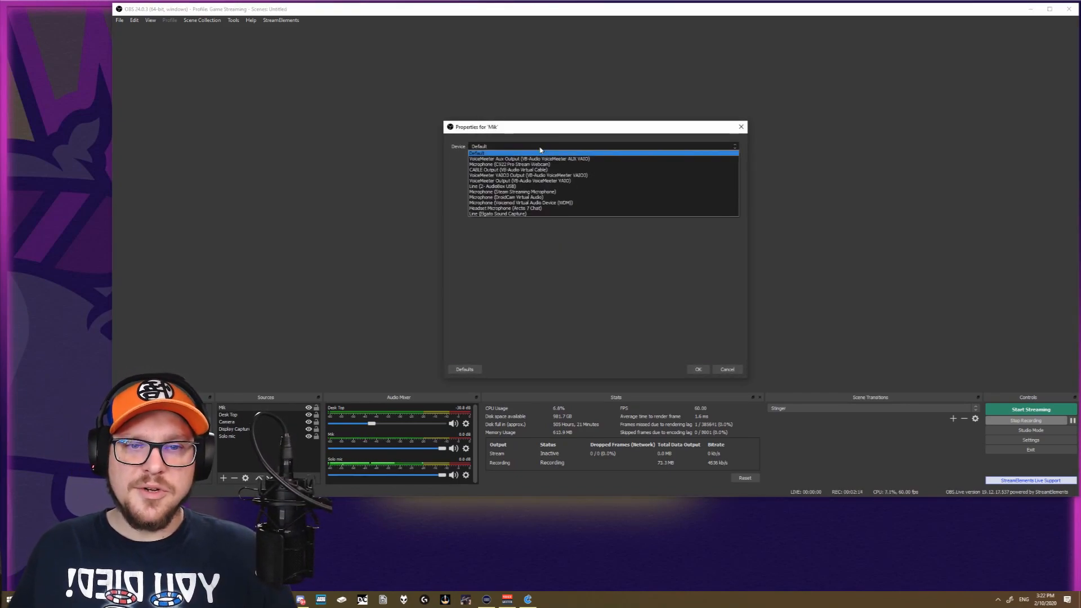
Switch to Voicemeeter and rename the Voicemeeter AUX virtual input strip as B2
click(507, 600)
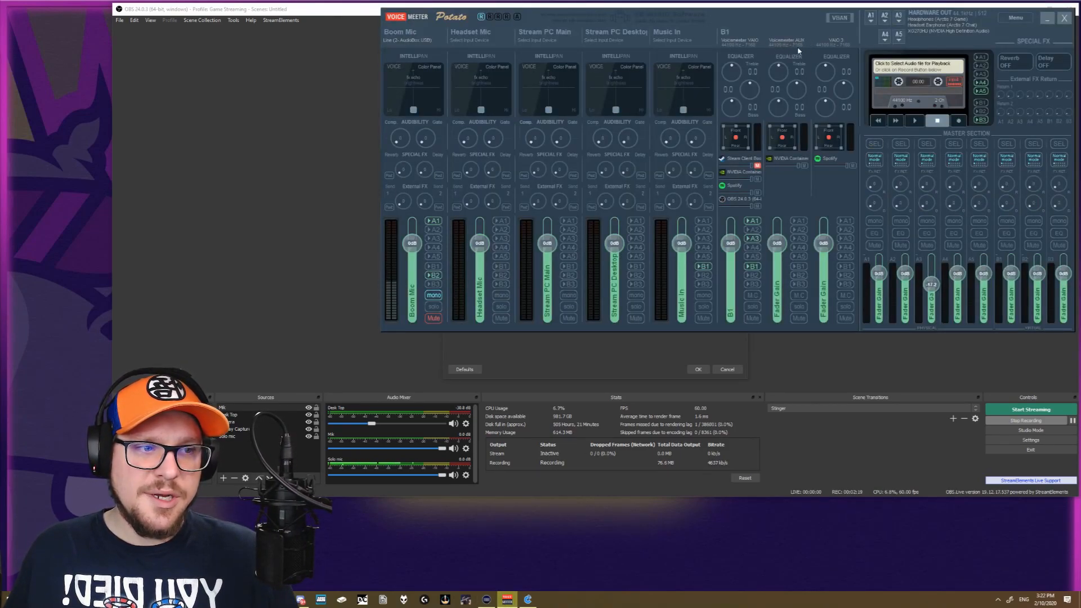
click(783, 36)
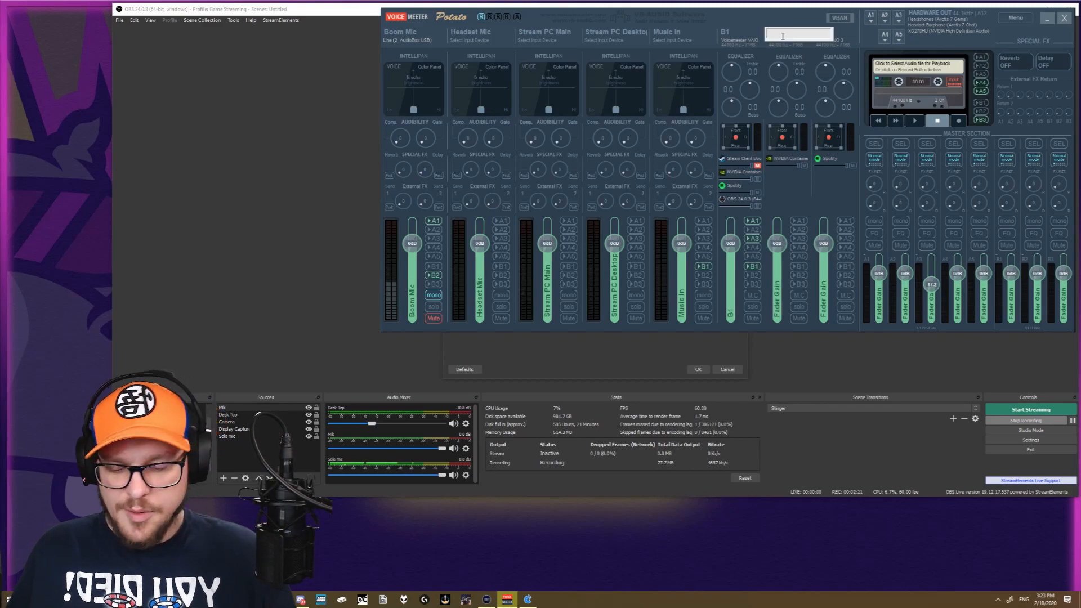
text(B2)
key(Return)
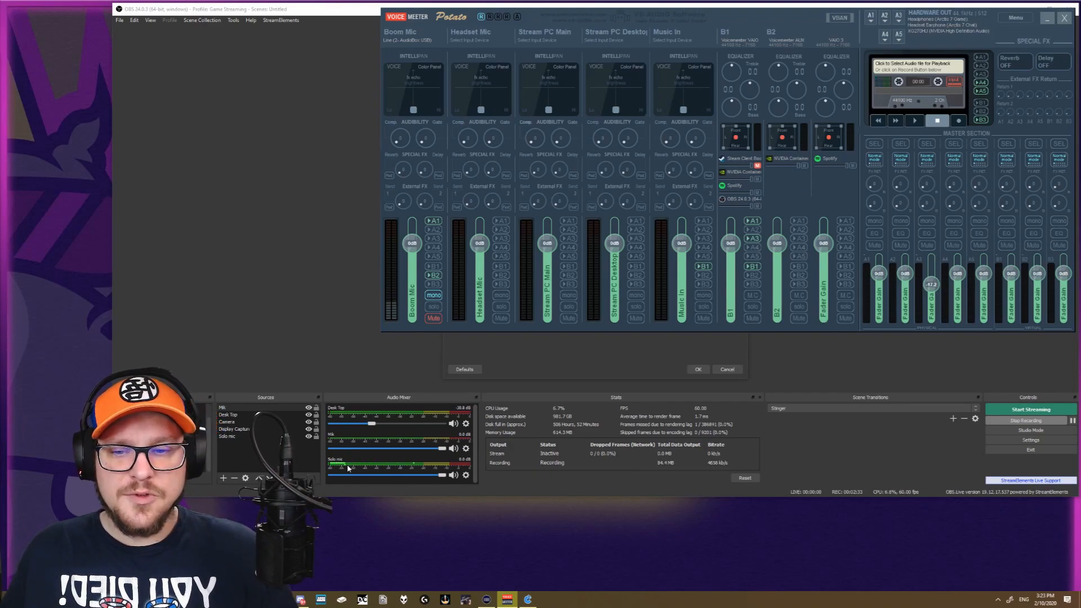
Back in OBS, set the Mik source's device to VoiceMeeter Aux Output (VB-Audio VoiceMeeter AUX VAIO) and accept its properties
click(465, 448)
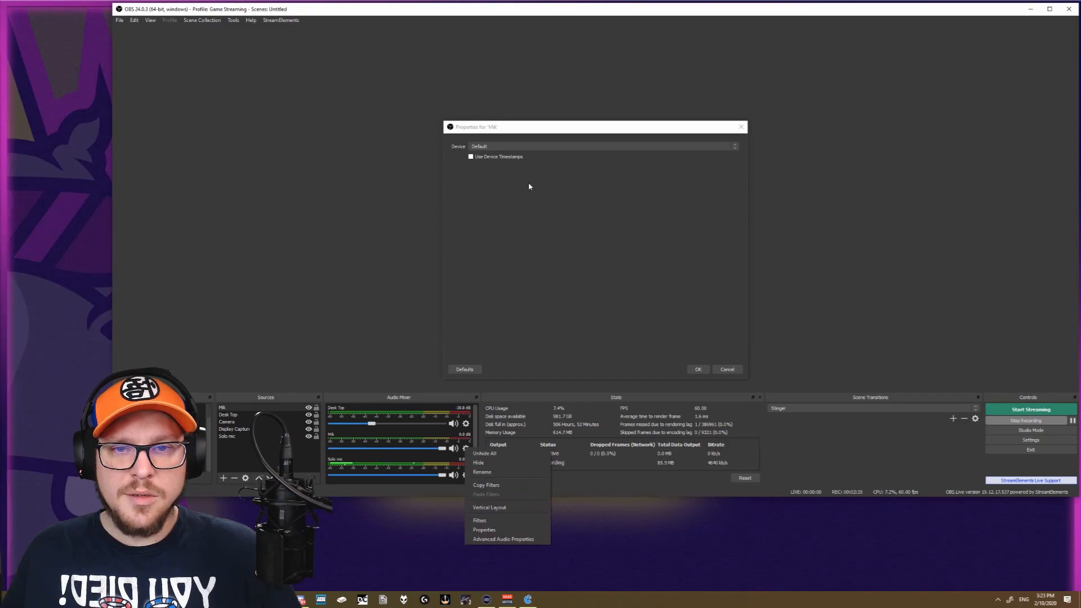
click(565, 147)
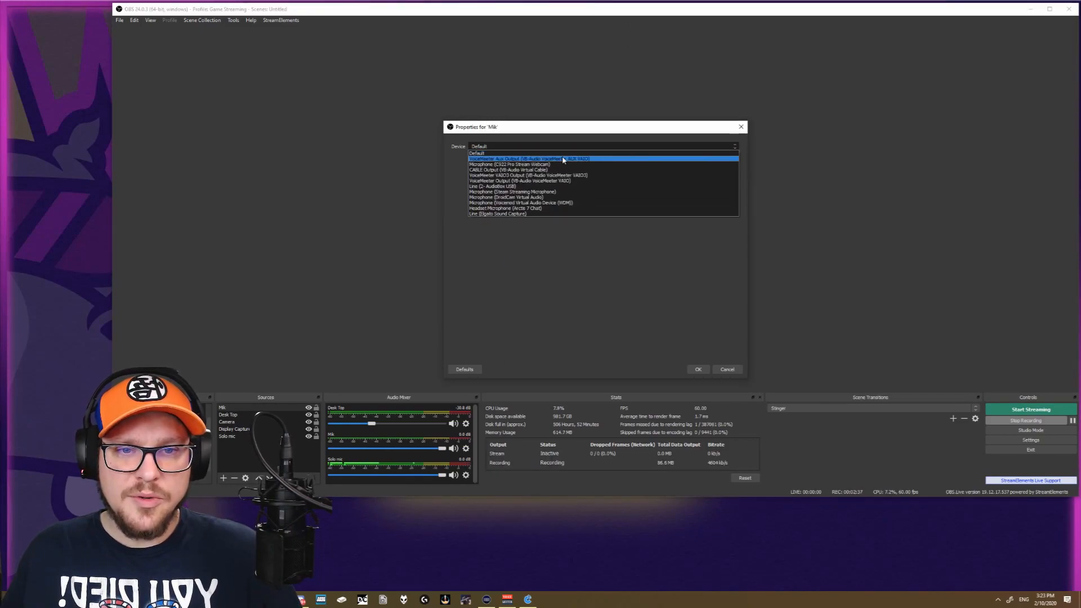
click(563, 159)
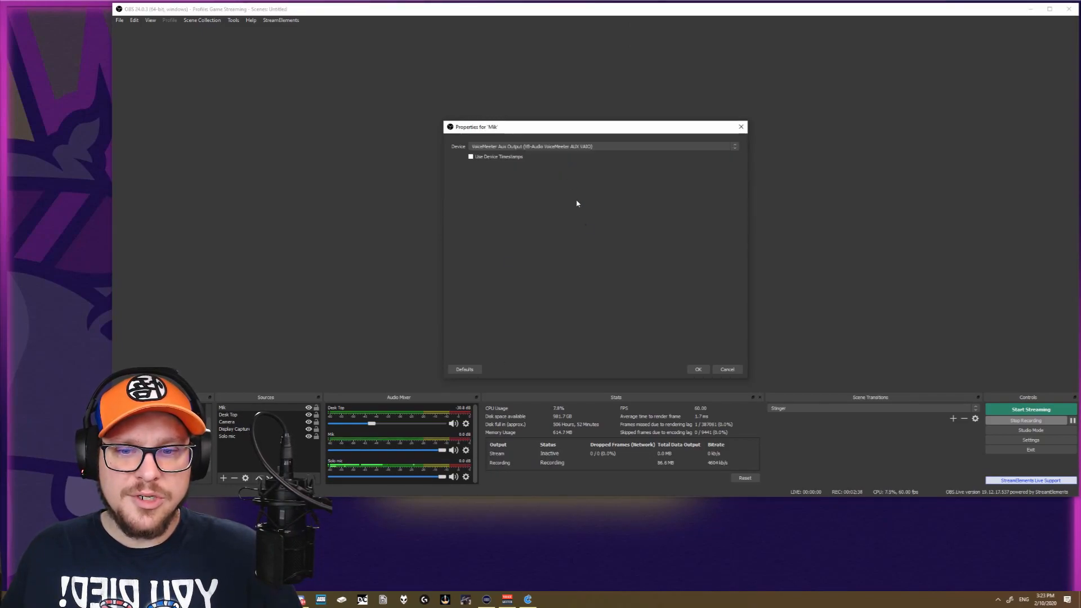
click(699, 370)
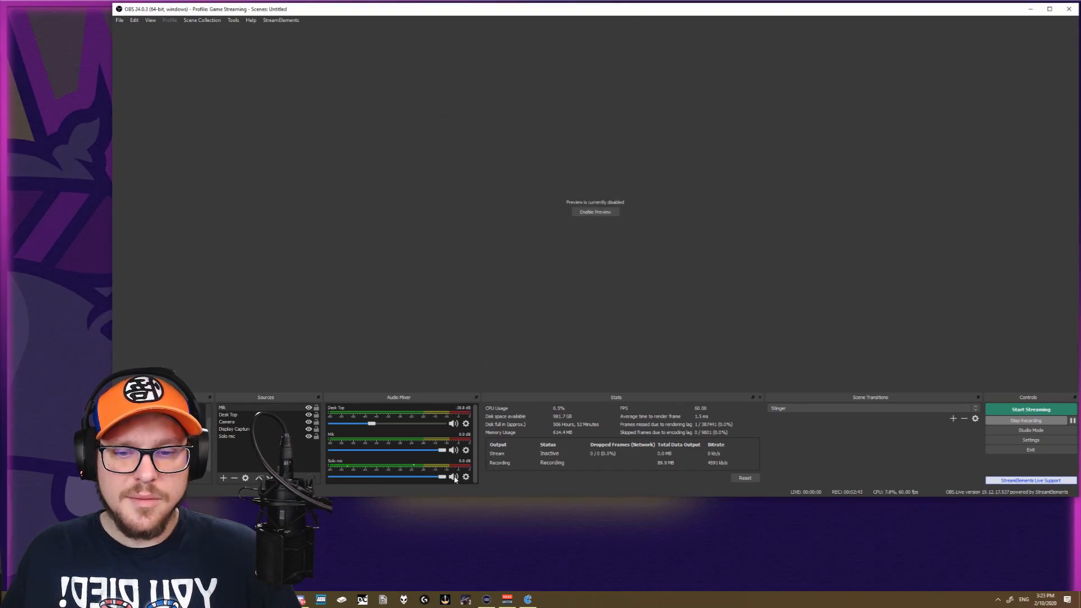
Switch to Voicemeeter, unmute the Boom Mic strip and minimise the mixer window
click(507, 599)
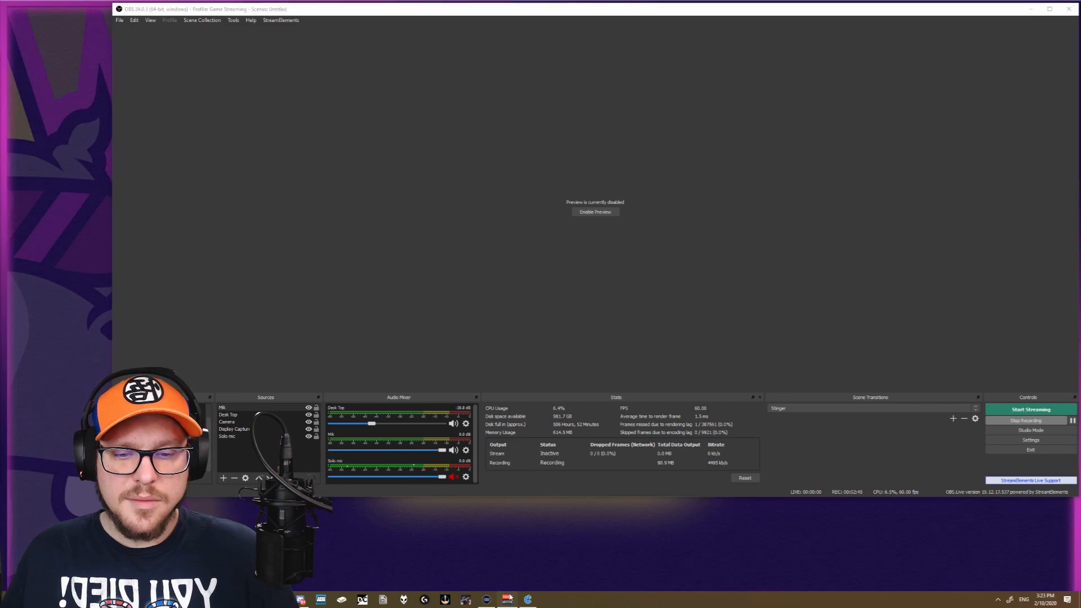
click(435, 319)
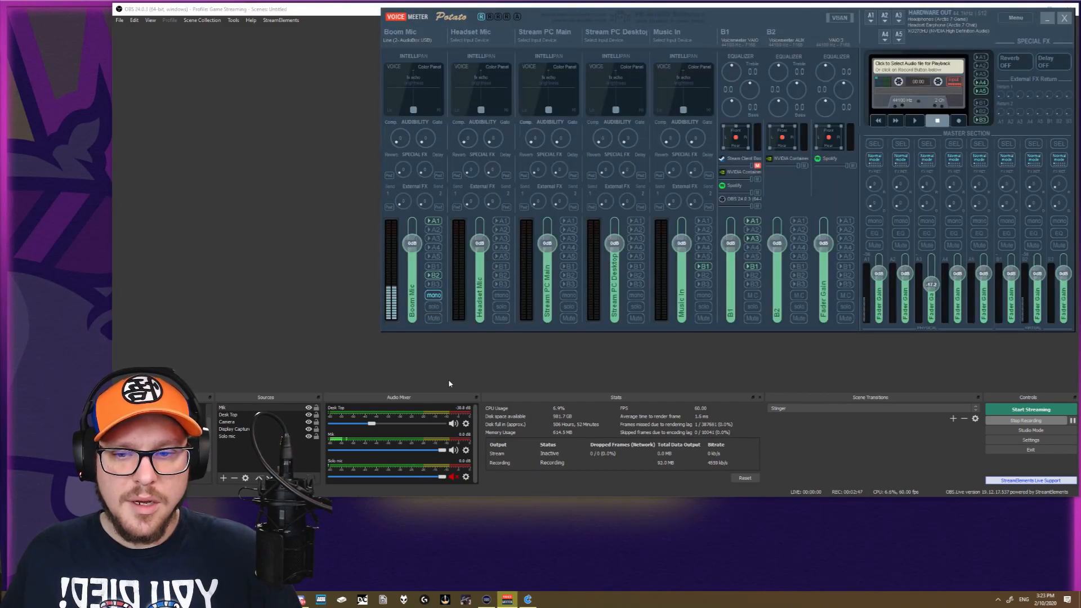
click(1049, 20)
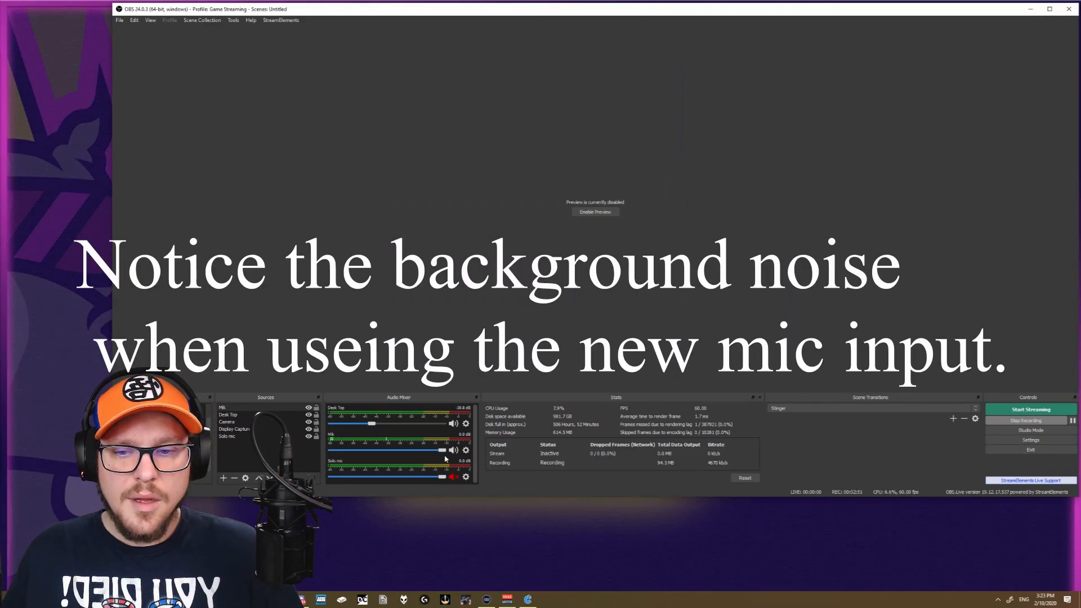
Raise the Boom Mic strip's fader gain to 12 dB in Voicemeeter, checking the Mik level in OBS along the way
click(507, 599)
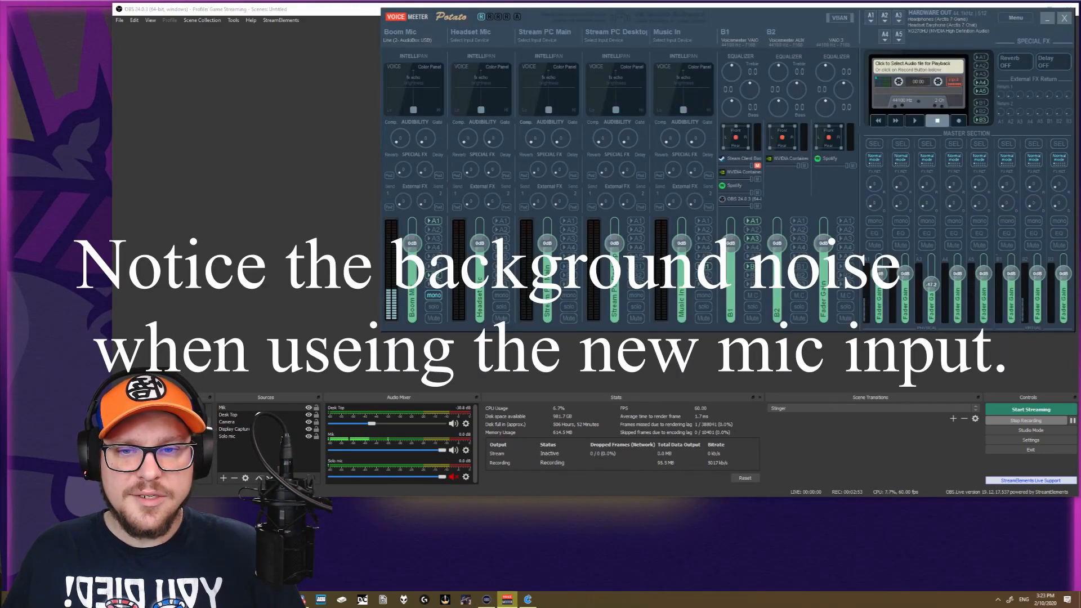
drag(417, 248, 419, 237)
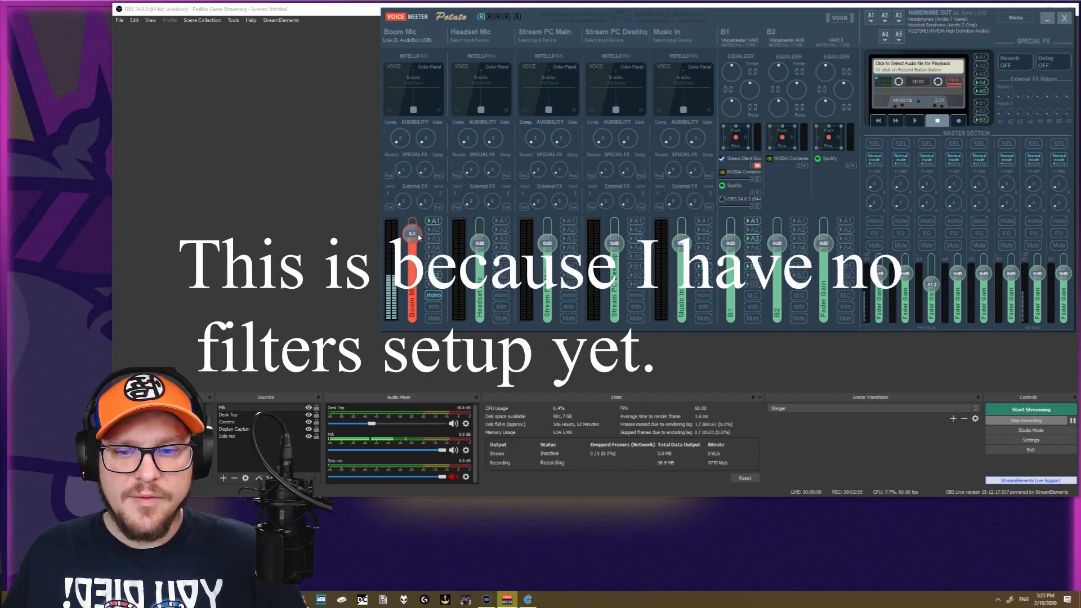
click(1056, 18)
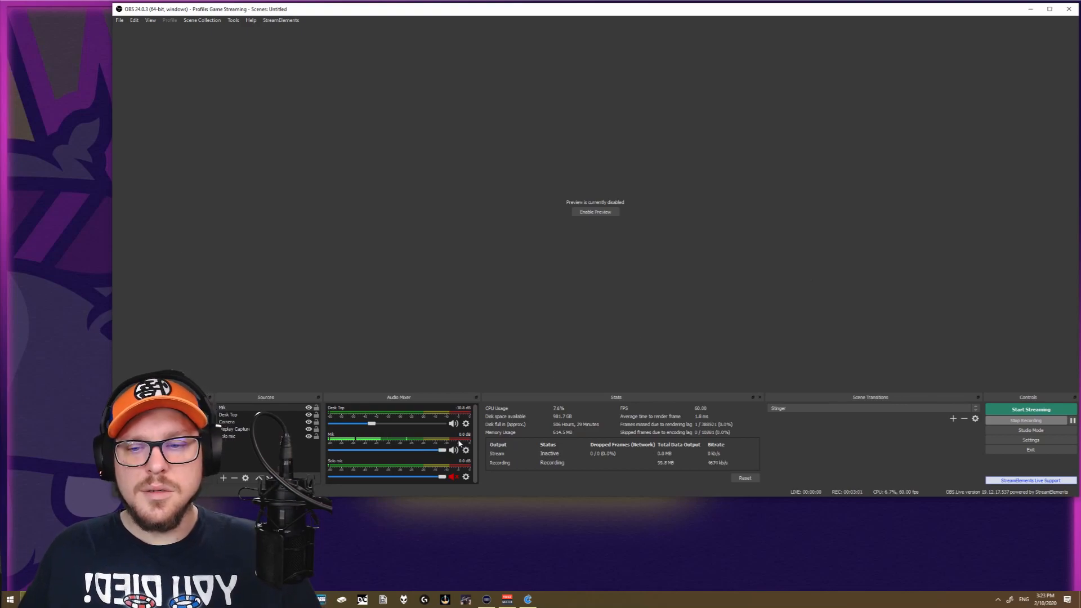
click(507, 600)
drag(415, 236, 415, 233)
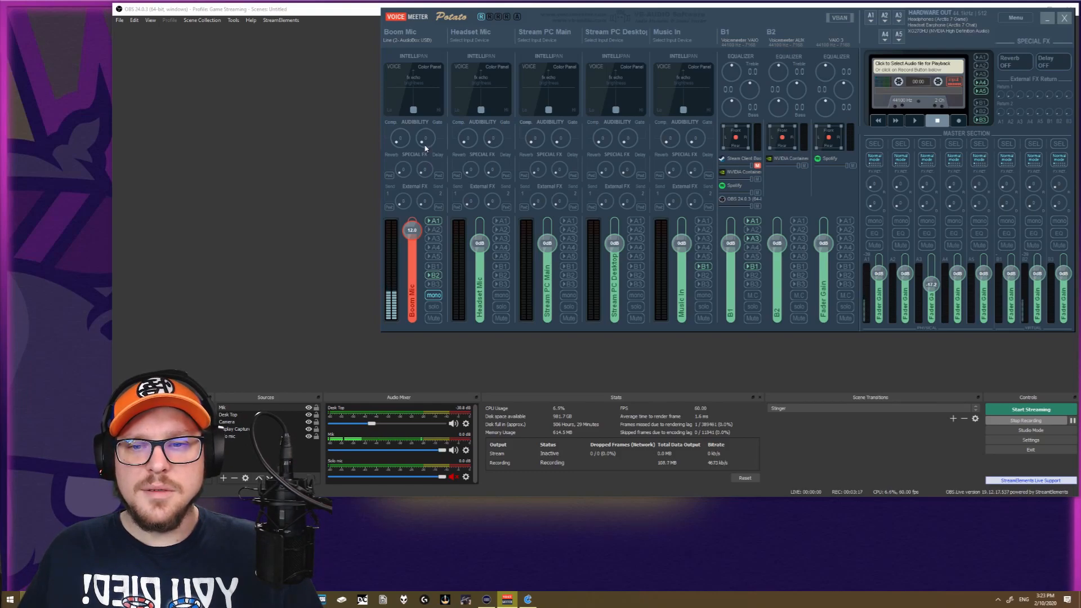
Turn up the Boom Mic strip's Gate slightly to cut background noise and return to OBS
drag(424, 147, 424, 144)
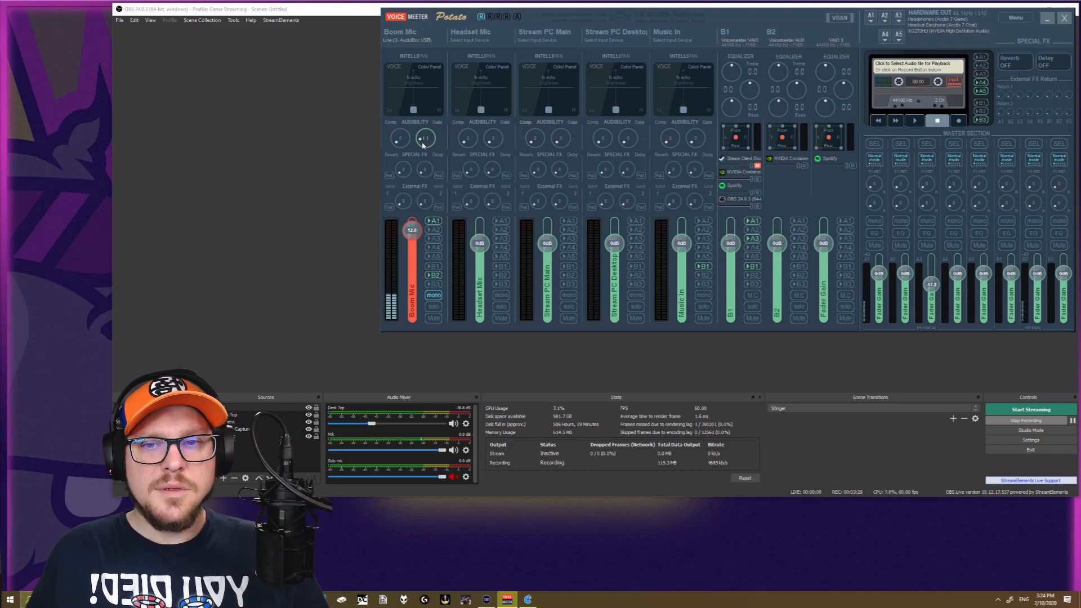
drag(422, 142, 419, 143)
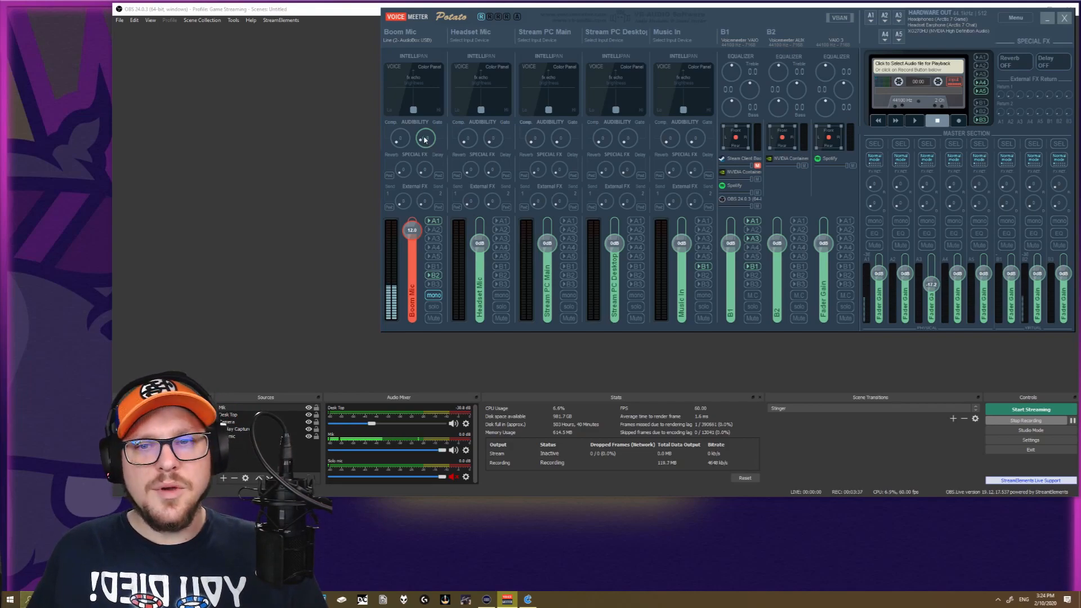
drag(415, 114, 396, 88)
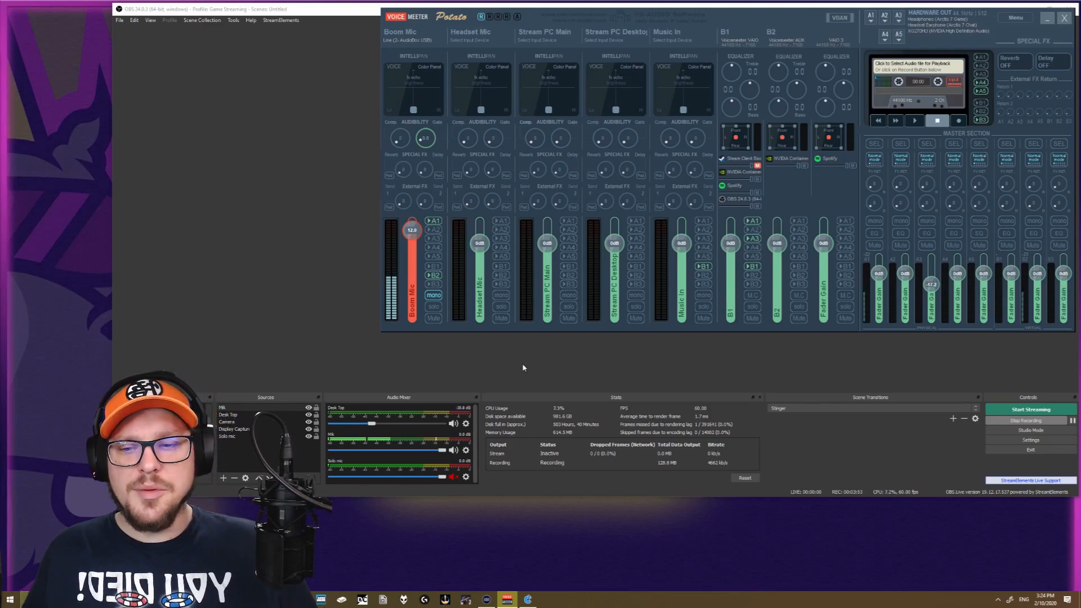
click(311, 366)
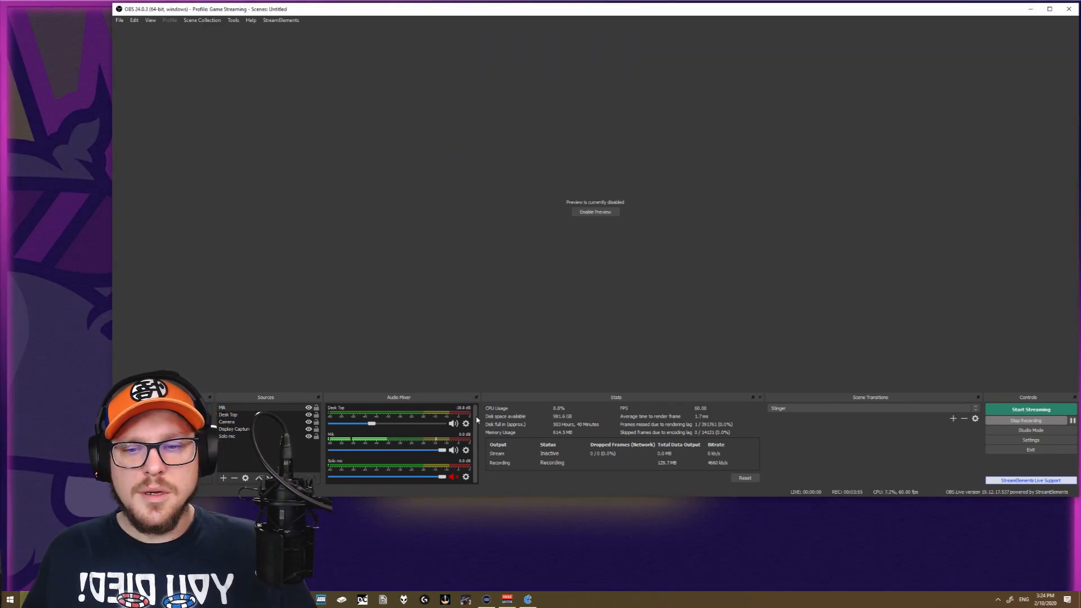